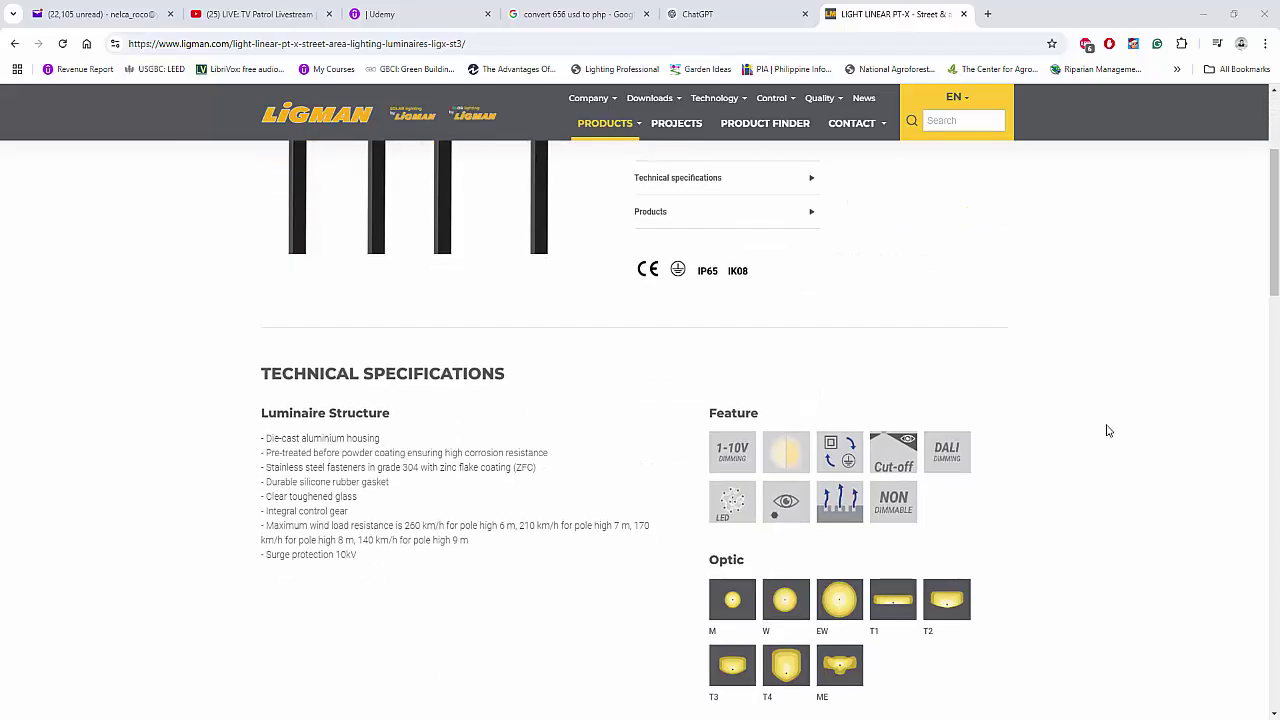
Look through the LIGHT LINEAR PT-X family page and open the LIGHT LINEAR PT-X 13 LI-21331 product.
{"action": "scroll", "coordinate": [1051, 412], "scroll_direction": "up", "scroll_amount": 2}
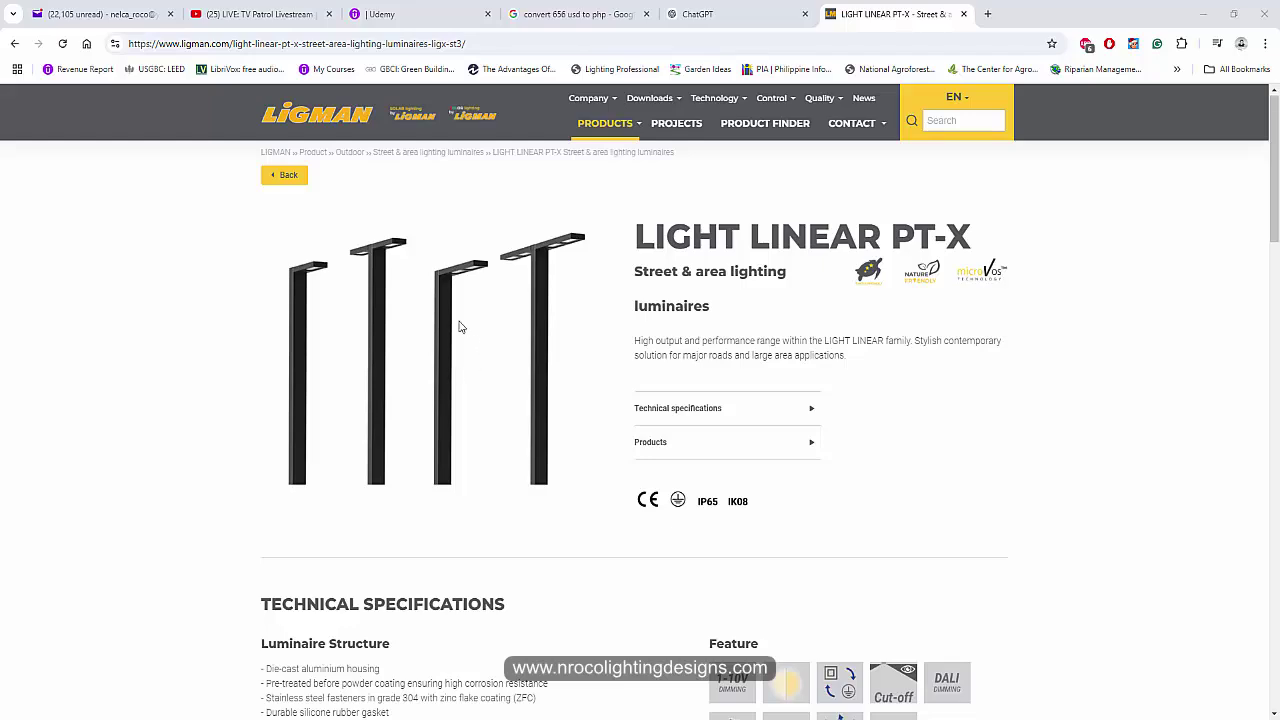
{"action": "scroll", "coordinate": [460, 355], "scroll_direction": "down", "scroll_amount": 7}
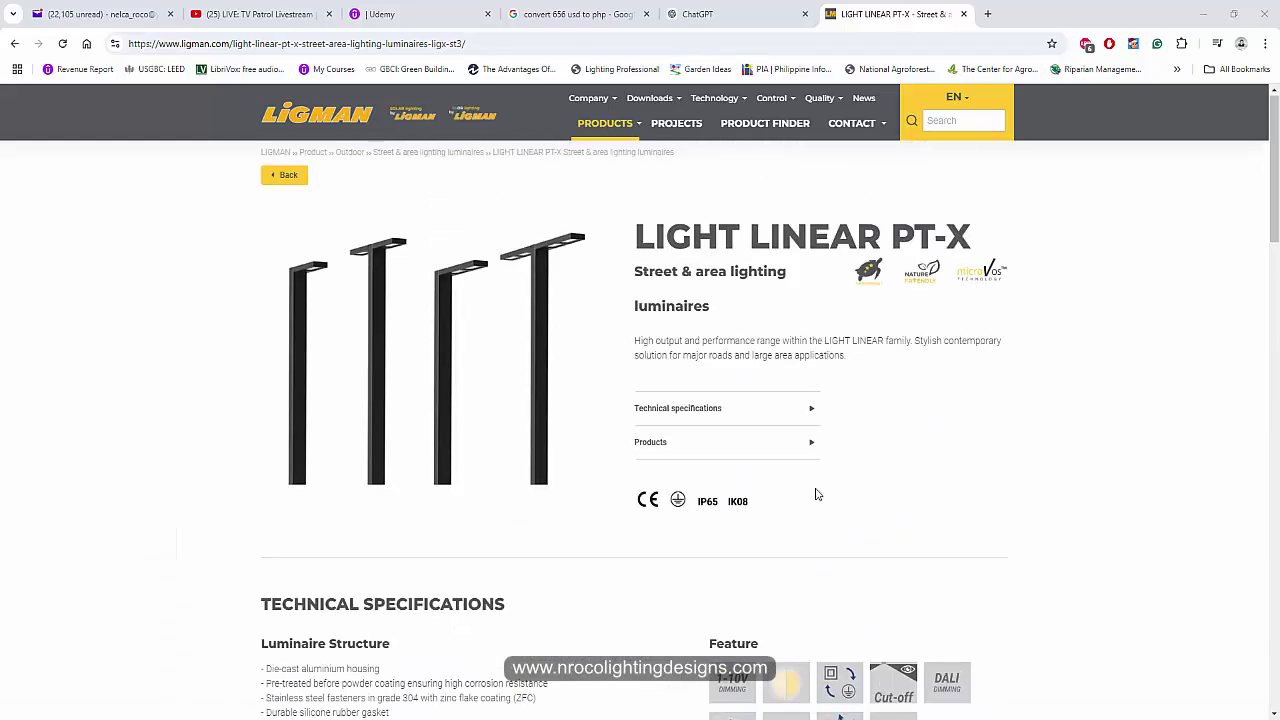
{"action": "scroll", "coordinate": [814, 491], "scroll_direction": "down", "scroll_amount": 5}
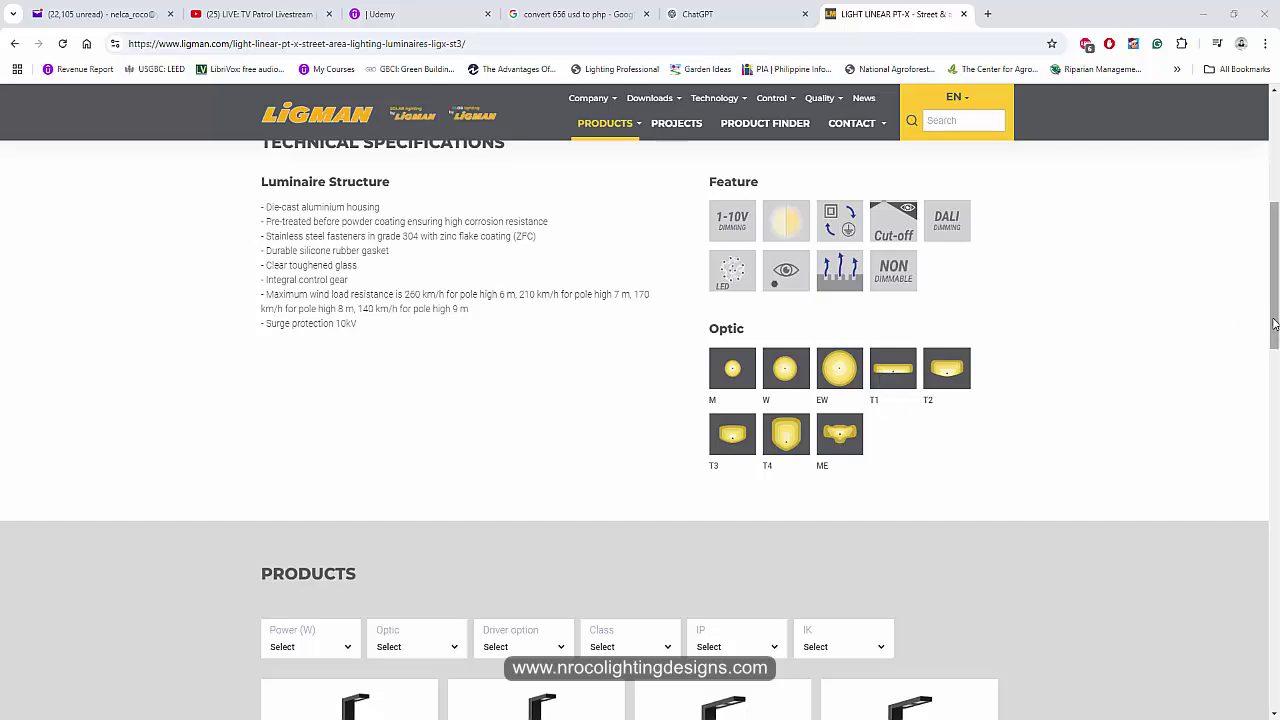
{"action": "left_click_drag", "start_coordinate": [1274, 320], "coordinate": [1262, 468]}
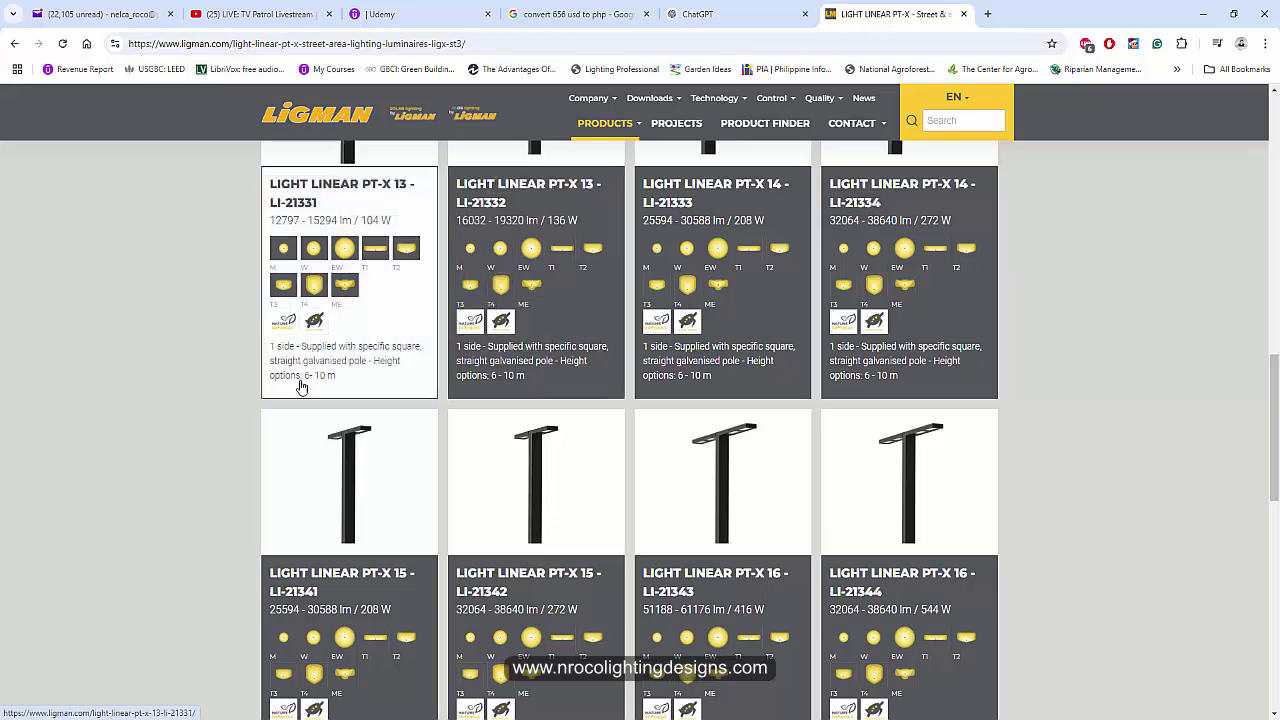
{"action": "left_click_drag", "start_coordinate": [1273, 380], "coordinate": [1276, 320]}
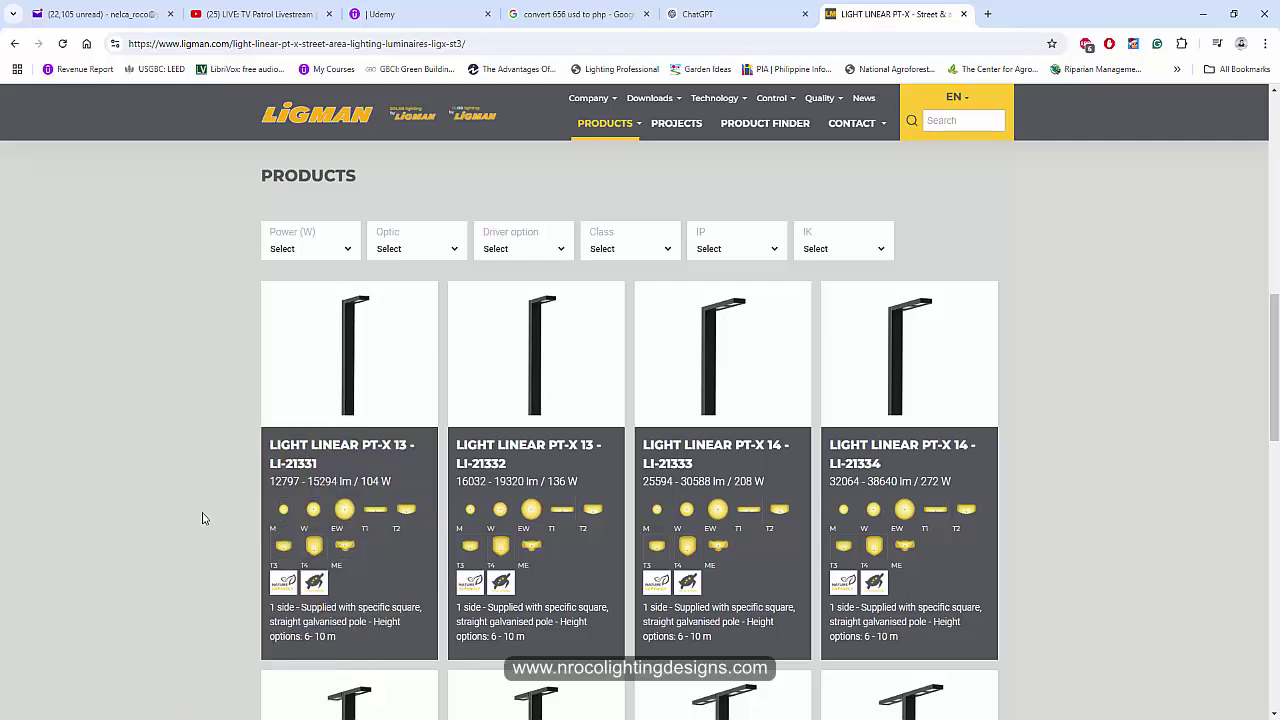
{"action": "left_click", "coordinate": [279, 360]}
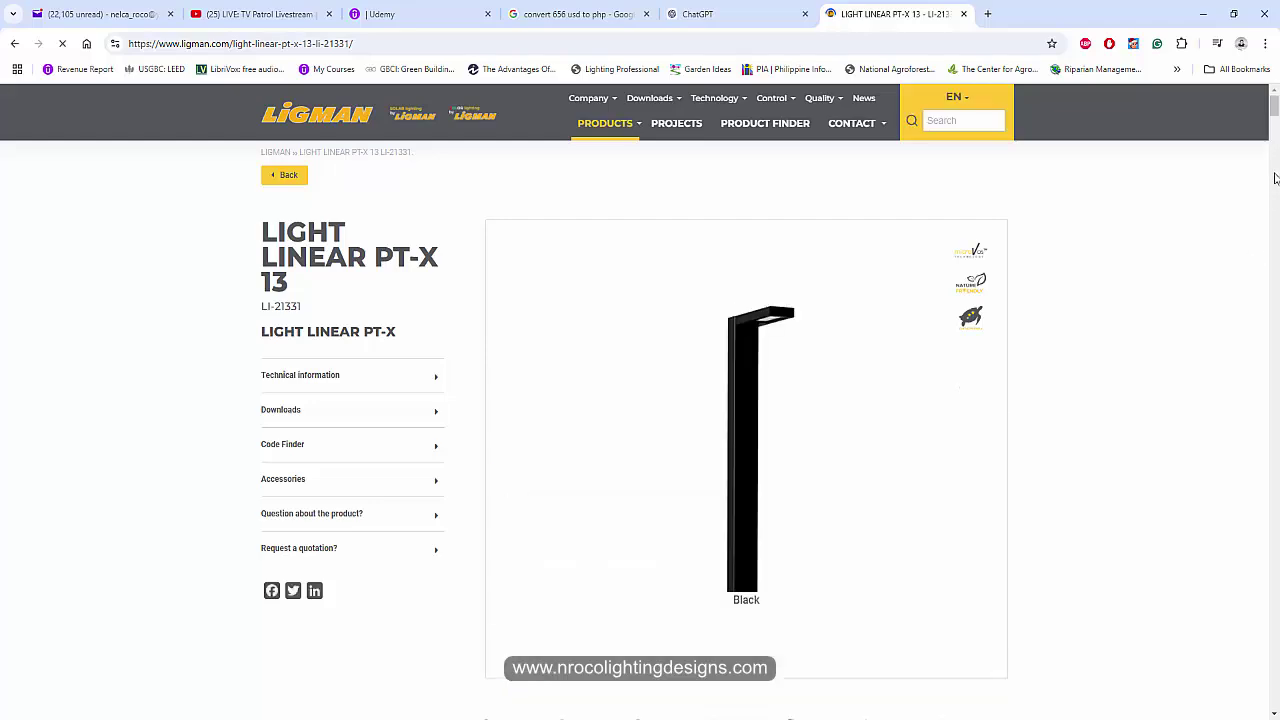
Preview the light effect of the T1 (144°x71°) optic on the LI-21331 product page.
{"action": "scroll", "coordinate": [1276, 210], "scroll_direction": "down", "scroll_amount": 5}
{"action": "scroll", "coordinate": [1276, 210], "scroll_direction": "down", "scroll_amount": 10}
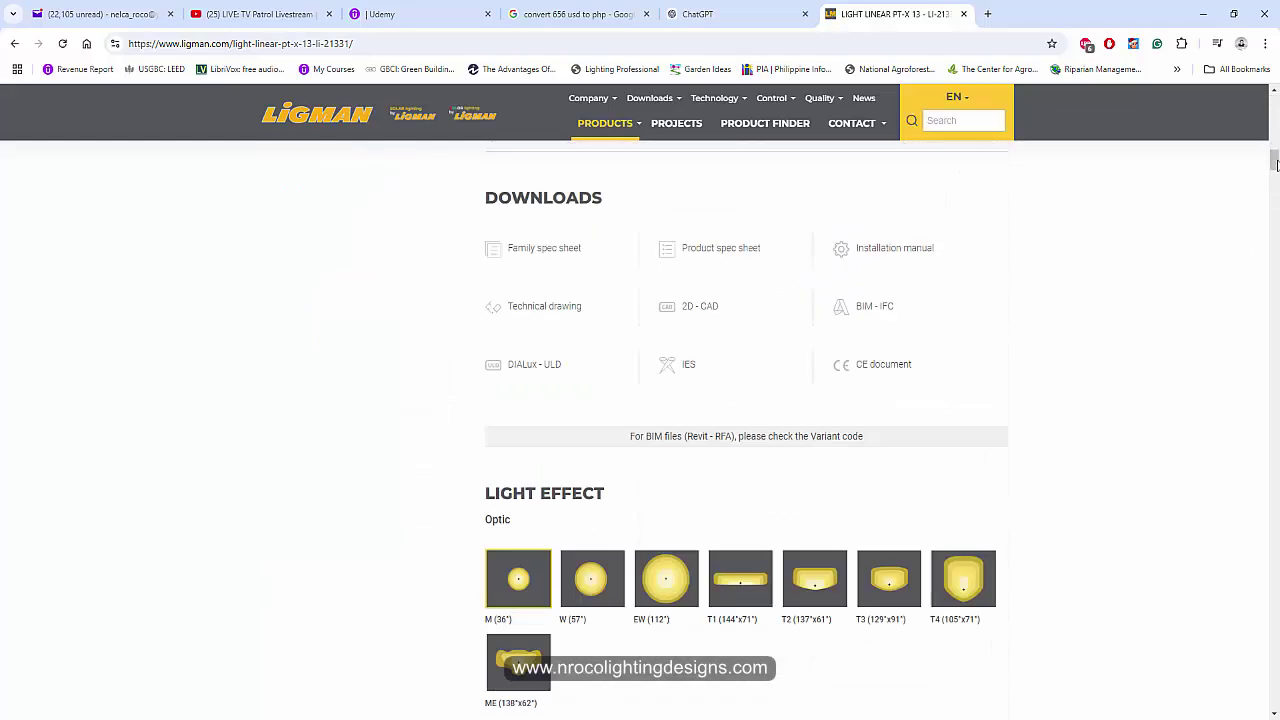
{"action": "scroll", "coordinate": [1276, 170], "scroll_direction": "down", "scroll_amount": 1}
{"action": "scroll", "coordinate": [1276, 170], "scroll_direction": "up", "scroll_amount": 3}
{"action": "scroll", "coordinate": [1276, 170], "scroll_direction": "down", "scroll_amount": 2}
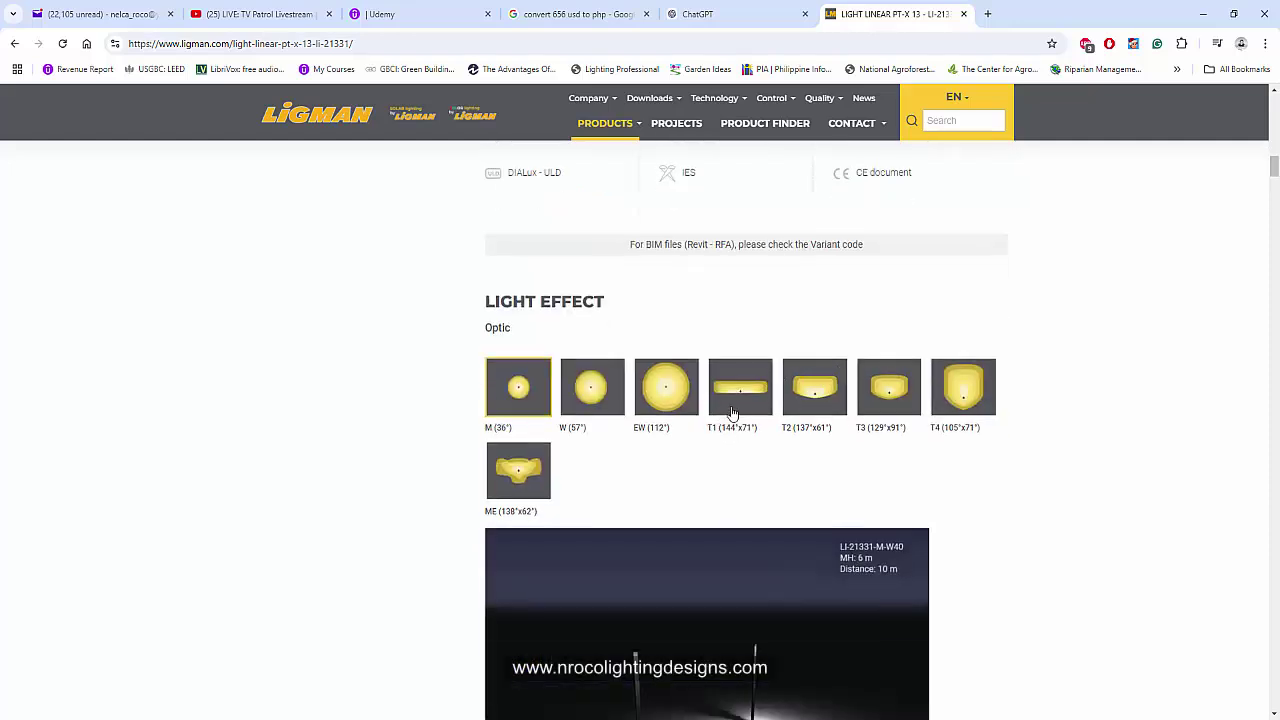
{"action": "left_click", "coordinate": [743, 406]}
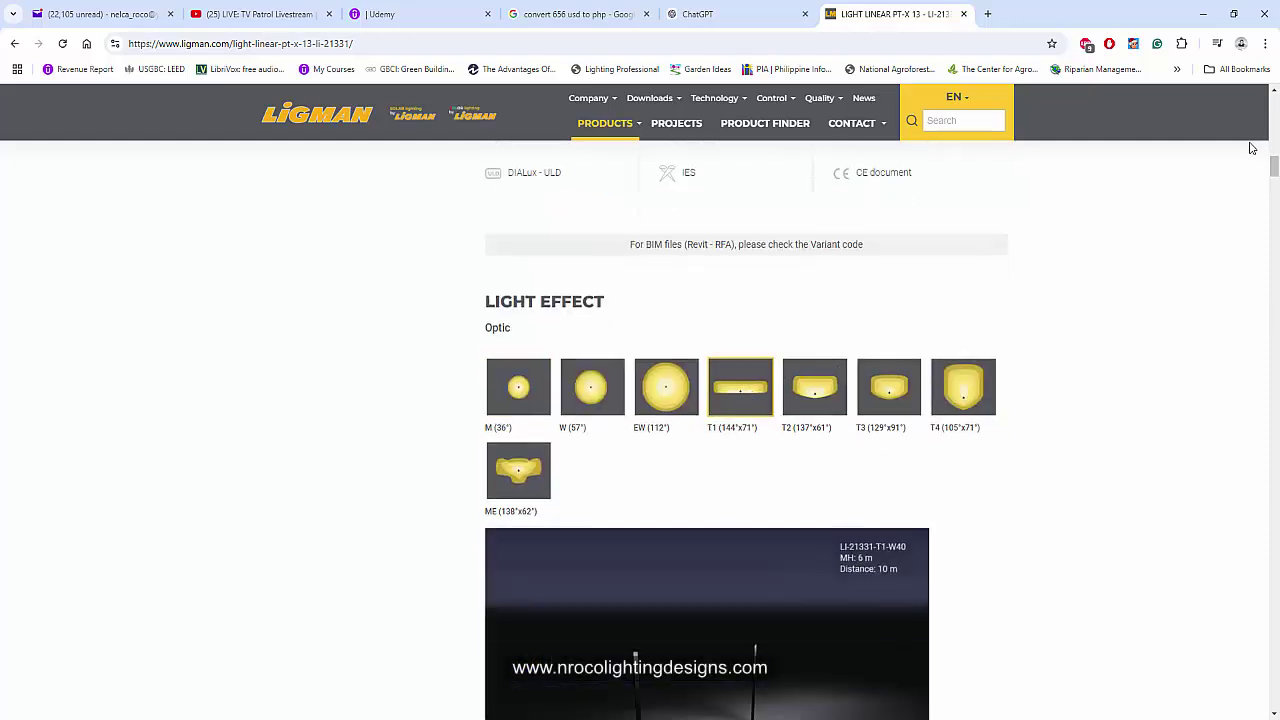
{"action": "scroll", "coordinate": [1269, 173], "scroll_direction": "down", "scroll_amount": 3}
{"action": "scroll", "coordinate": [708, 537], "scroll_direction": "up", "scroll_amount": 1}
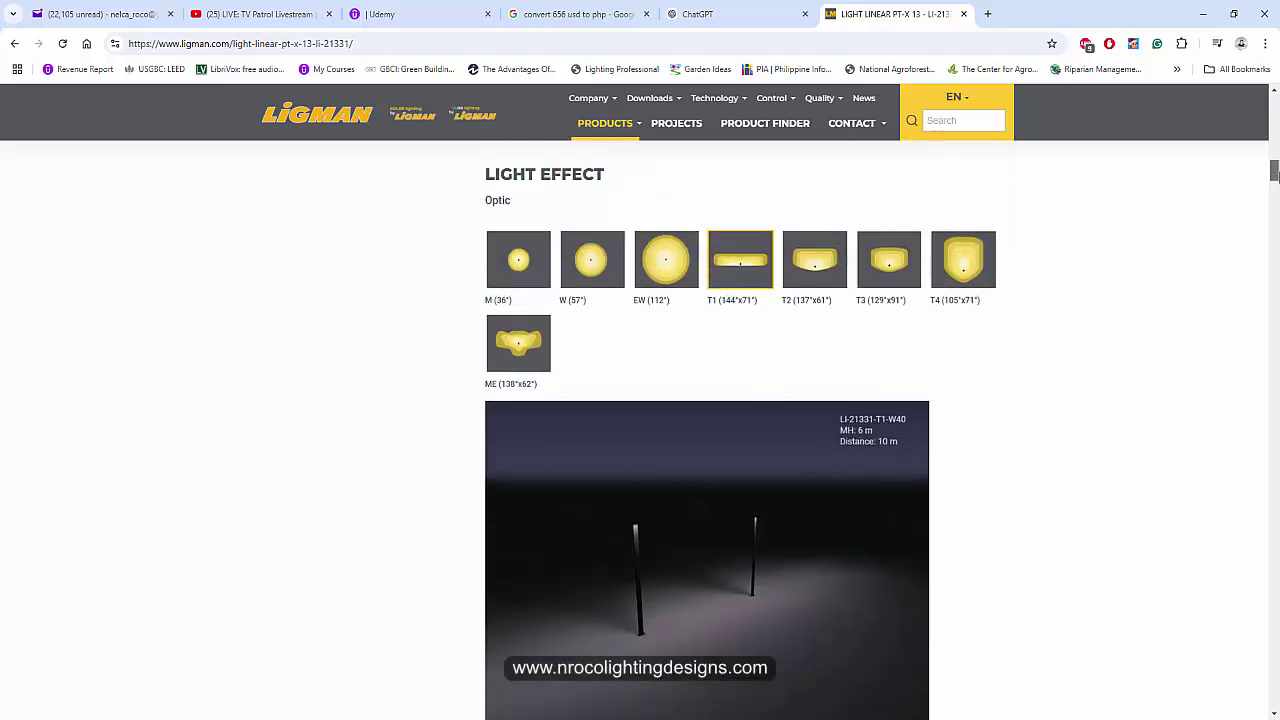
Compare the light effects of the T2, T4 and ME optics, ending back on T1.
{"action": "left_click", "coordinate": [820, 272]}
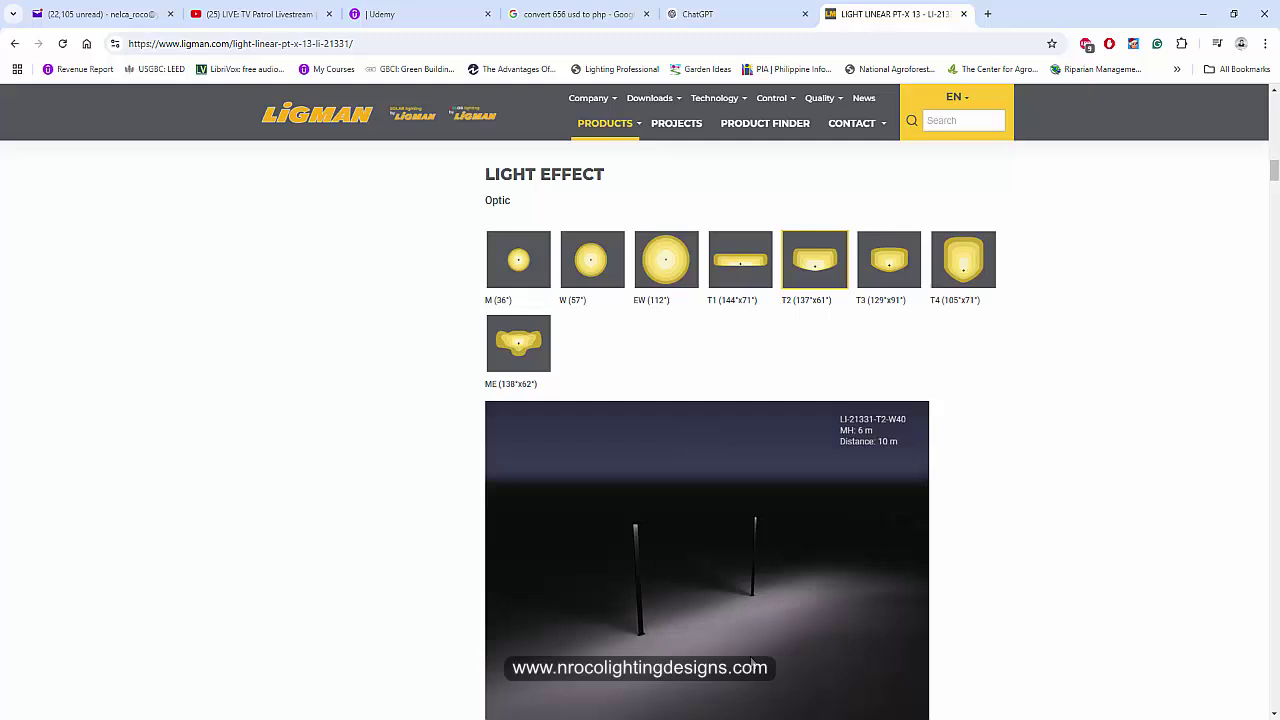
{"action": "scroll", "coordinate": [1275, 177], "scroll_direction": "down", "scroll_amount": 1}
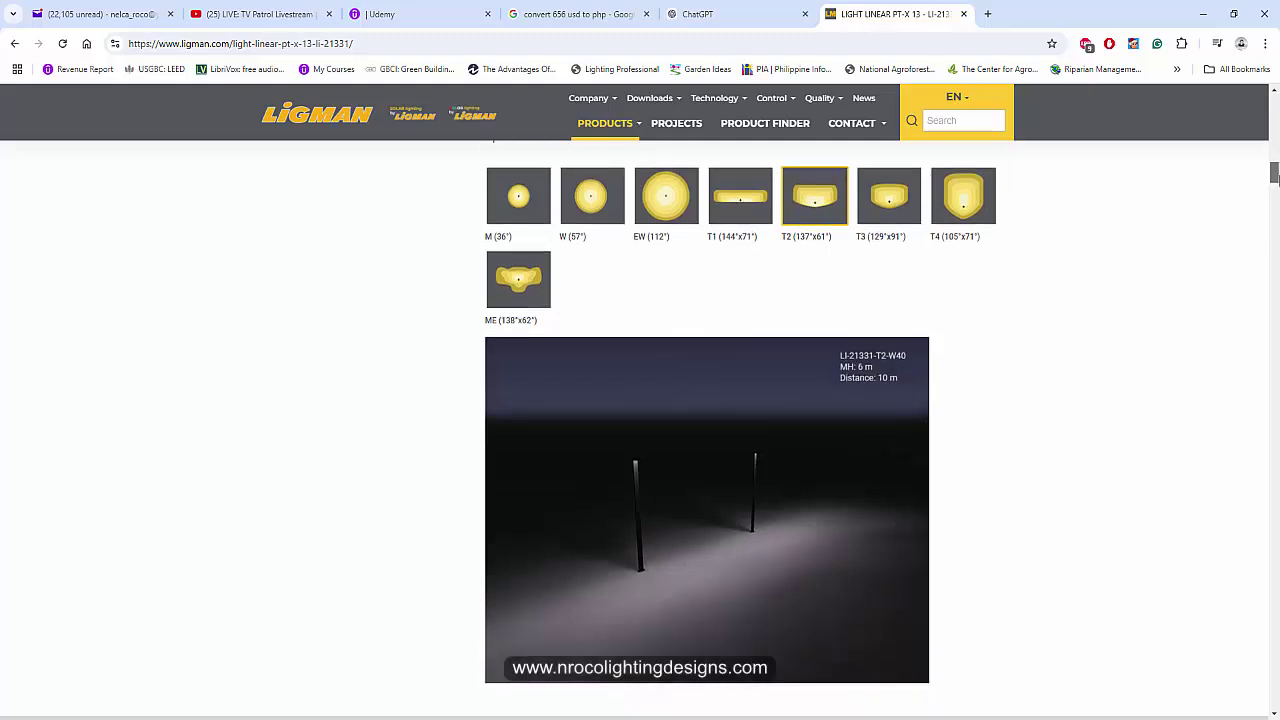
{"action": "left_click", "coordinate": [954, 174]}
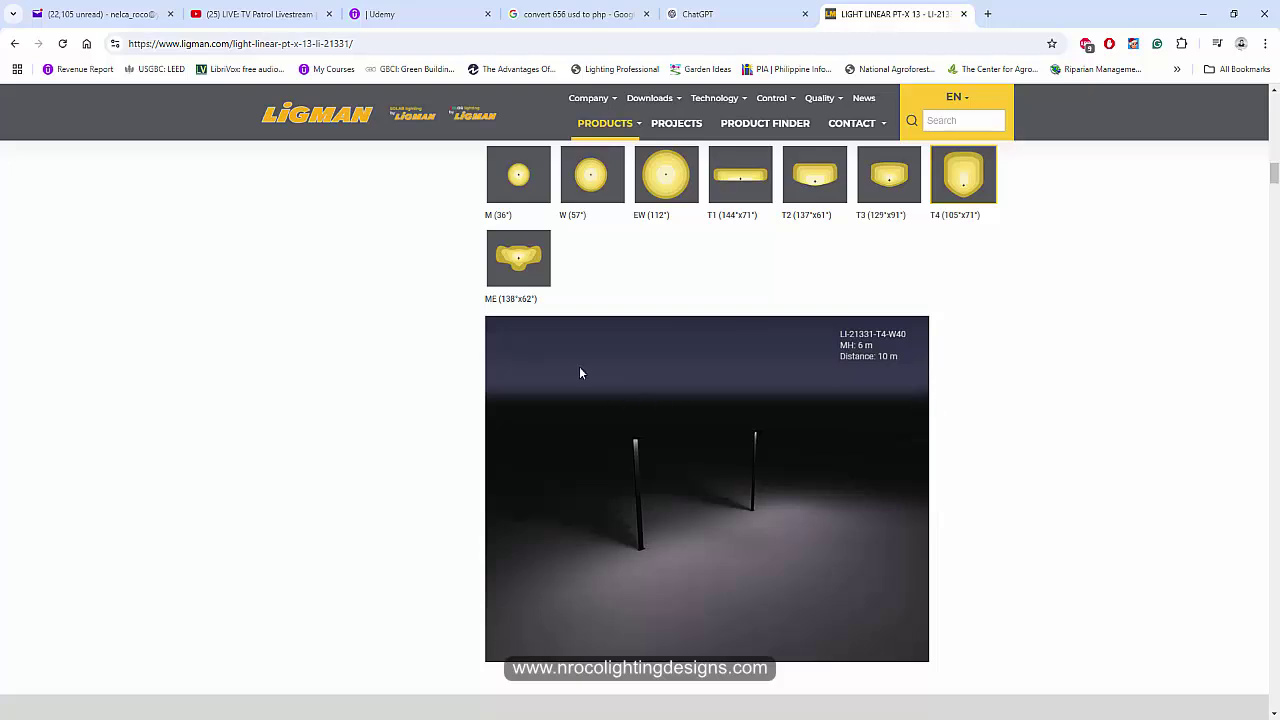
{"action": "left_click", "coordinate": [518, 268]}
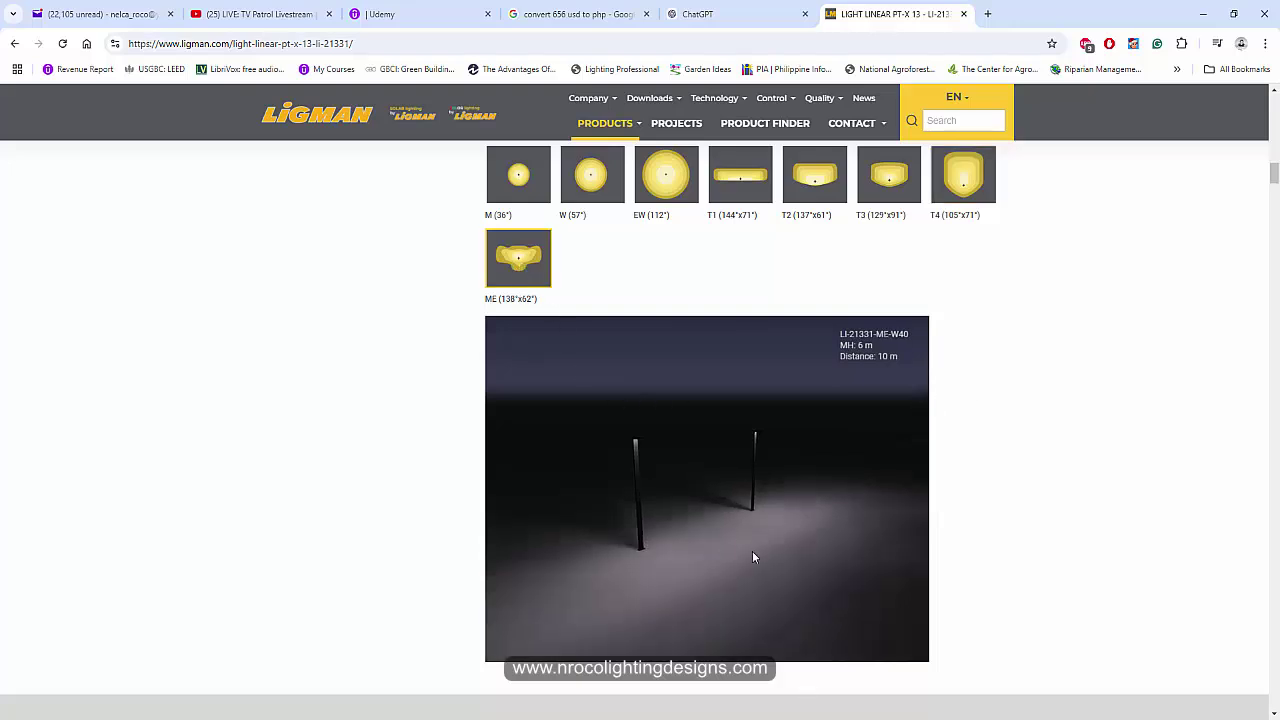
{"action": "left_click", "coordinate": [820, 176]}
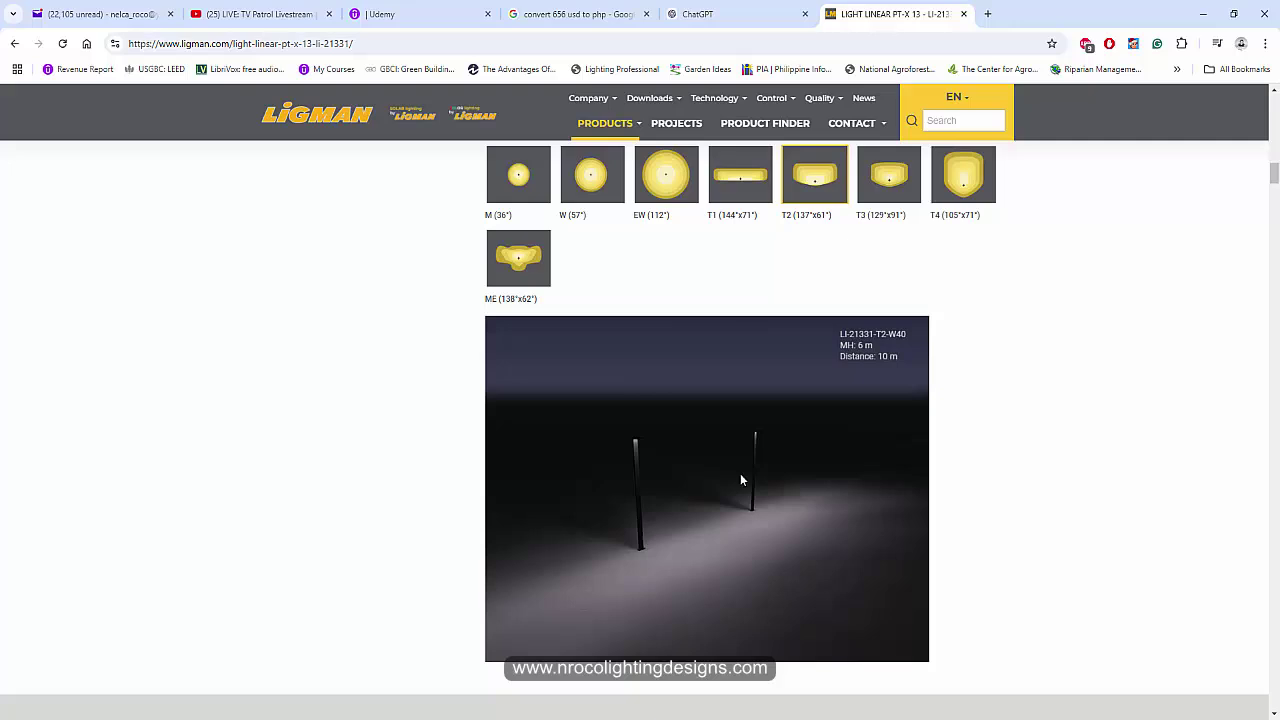
{"action": "left_click", "coordinate": [733, 200]}
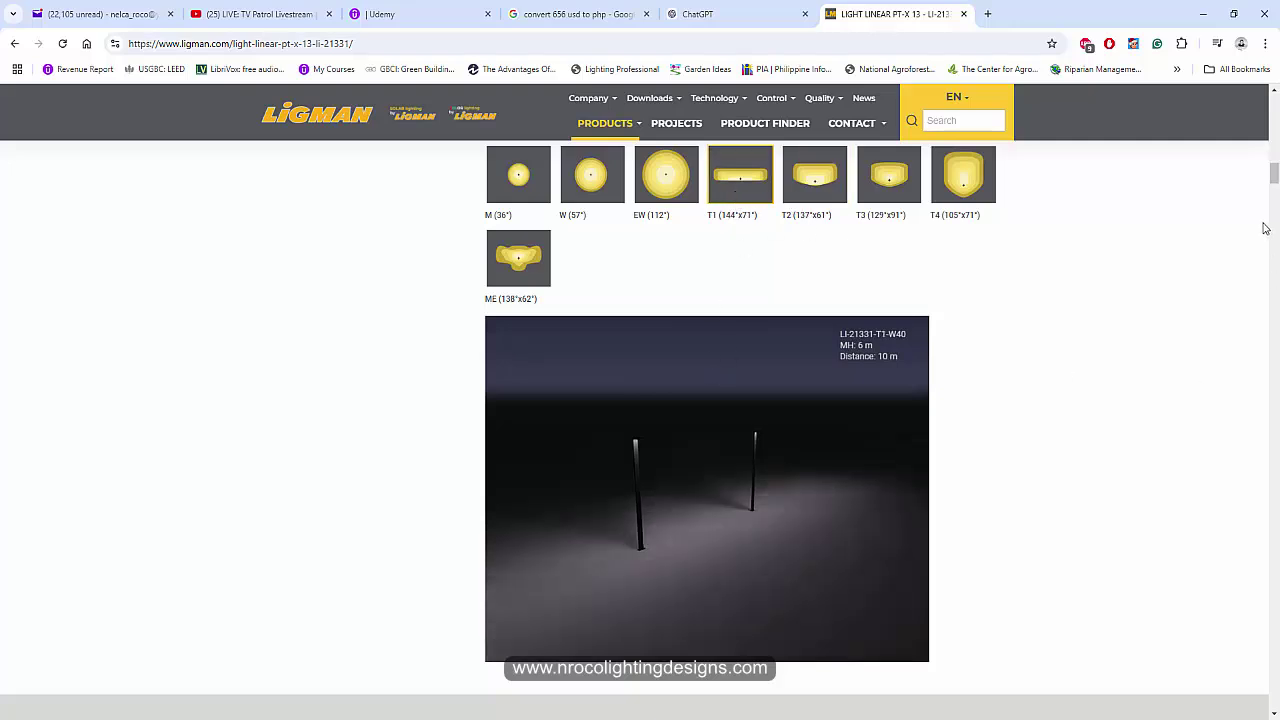
Filter the Code Finder by optic T1 and open the details of the dark grey variant LI-21331-T1-7030-ND-02.
{"action": "scroll", "coordinate": [1264, 228], "scroll_direction": "down", "scroll_amount": 5}
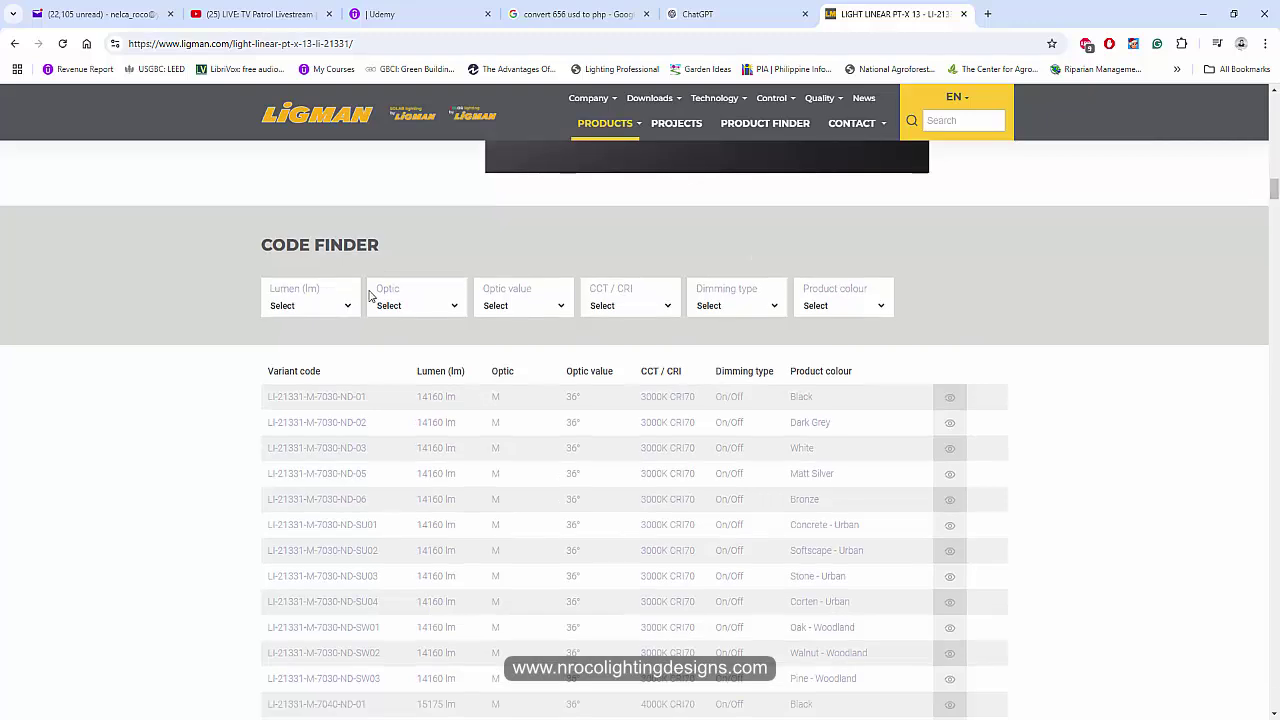
{"action": "left_click", "coordinate": [375, 302]}
{"action": "left_click", "coordinate": [396, 386]}
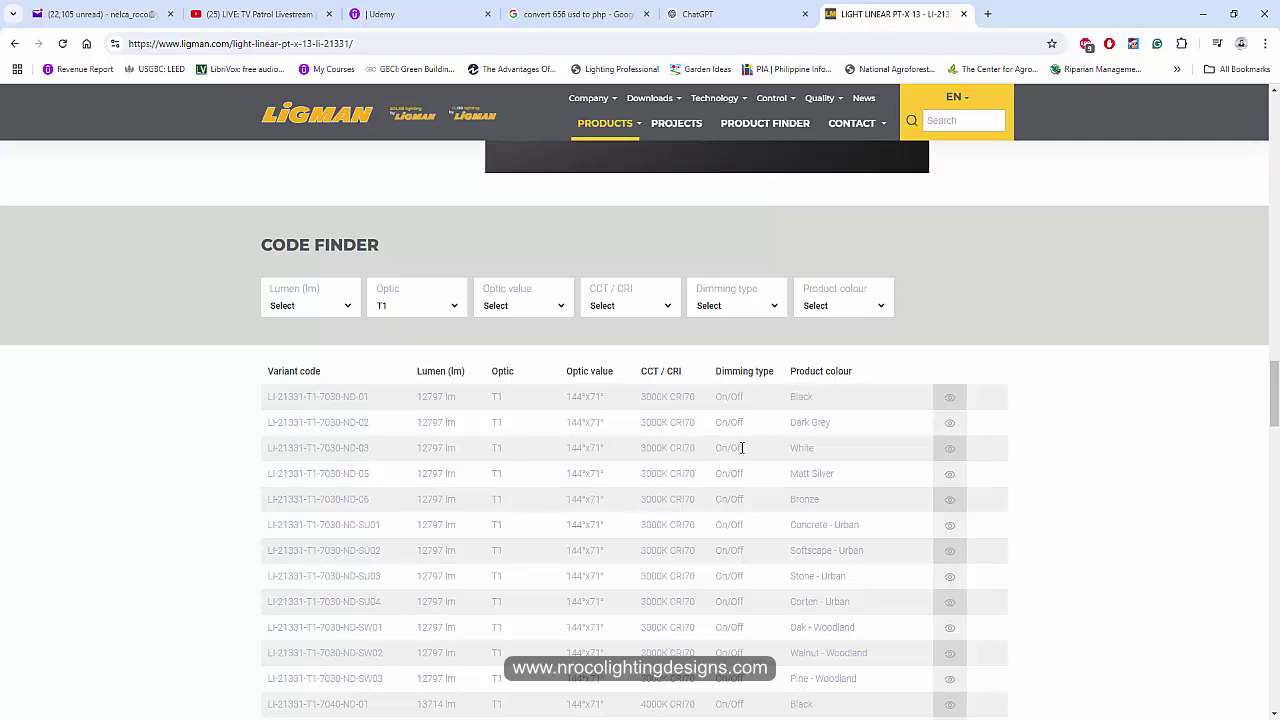
{"action": "left_click", "coordinate": [950, 428]}
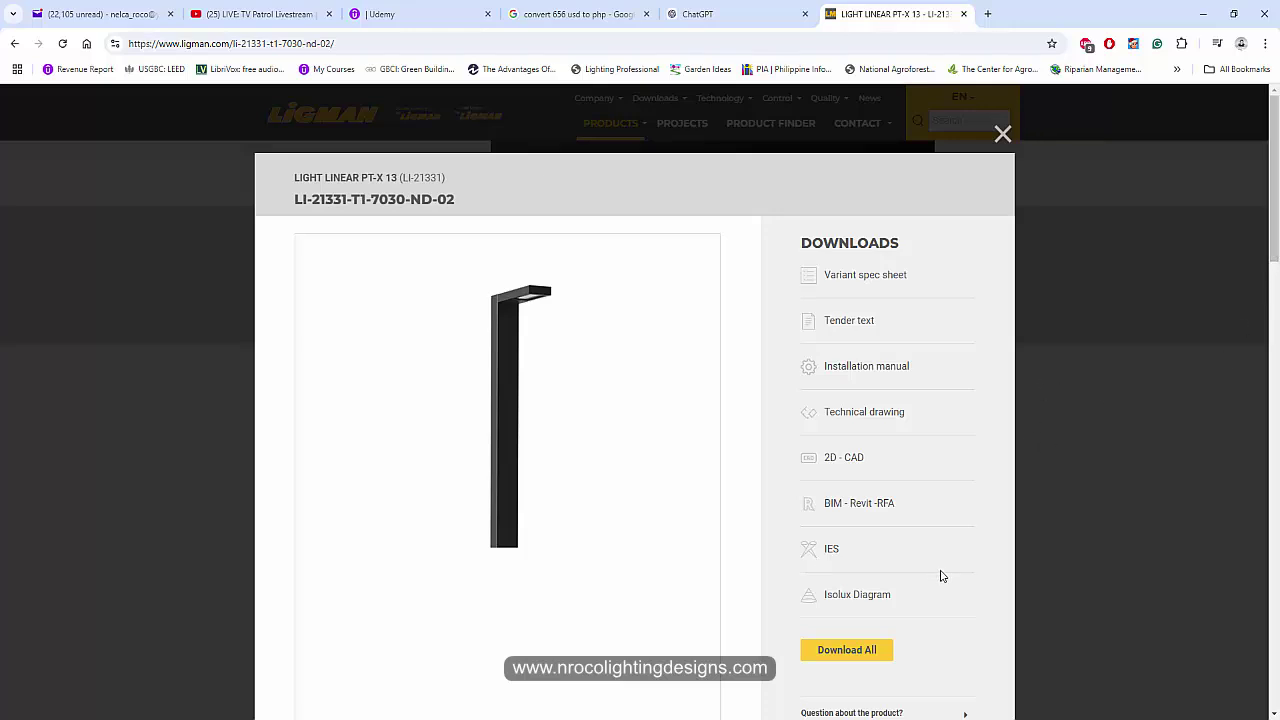
Download the variant's IES file to the Desktop as LI-21331-T1-7030 and show the desktop.
{"action": "left_click", "coordinate": [829, 550]}
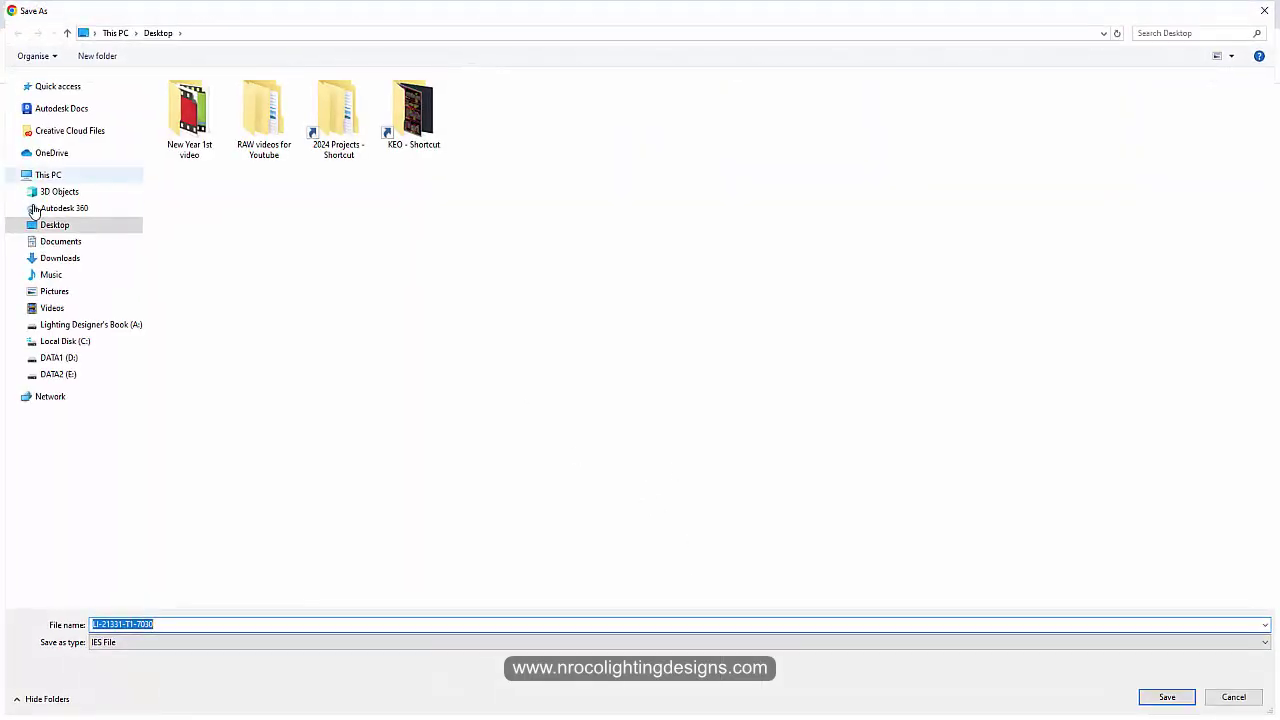
{"action": "left_click", "coordinate": [1150, 698]}
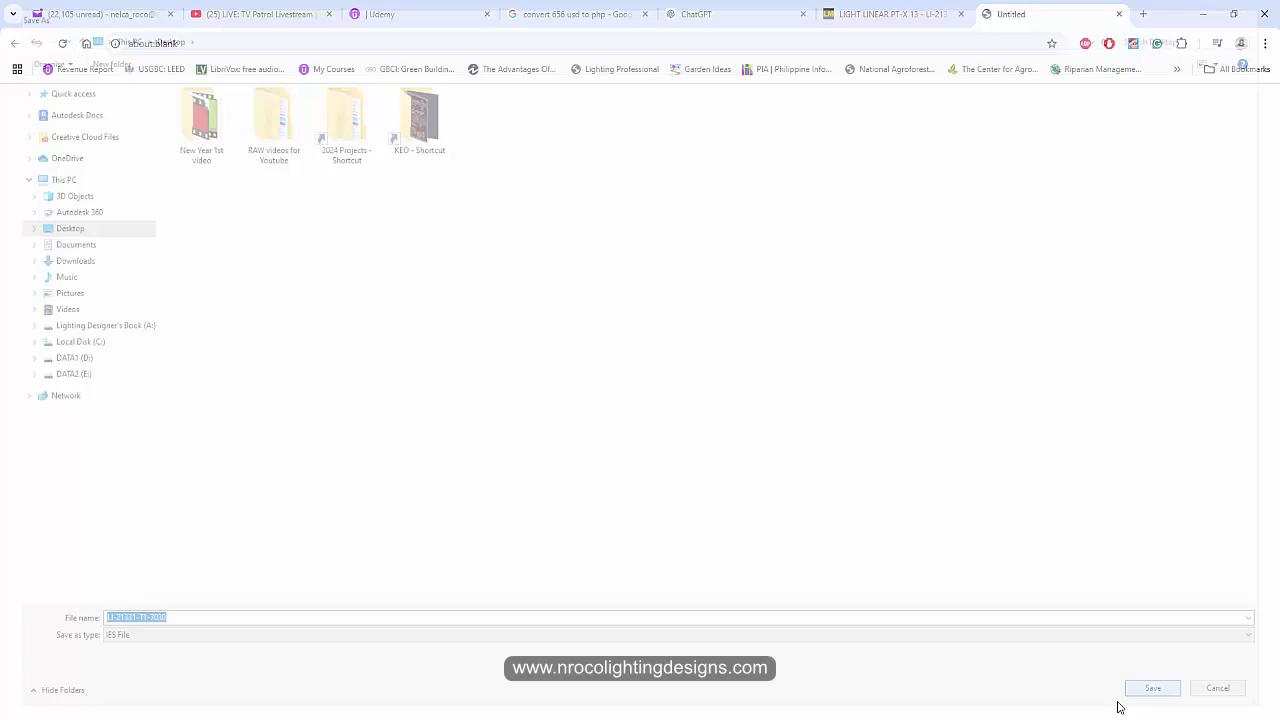
{"action": "right_click", "coordinate": [830, 719]}
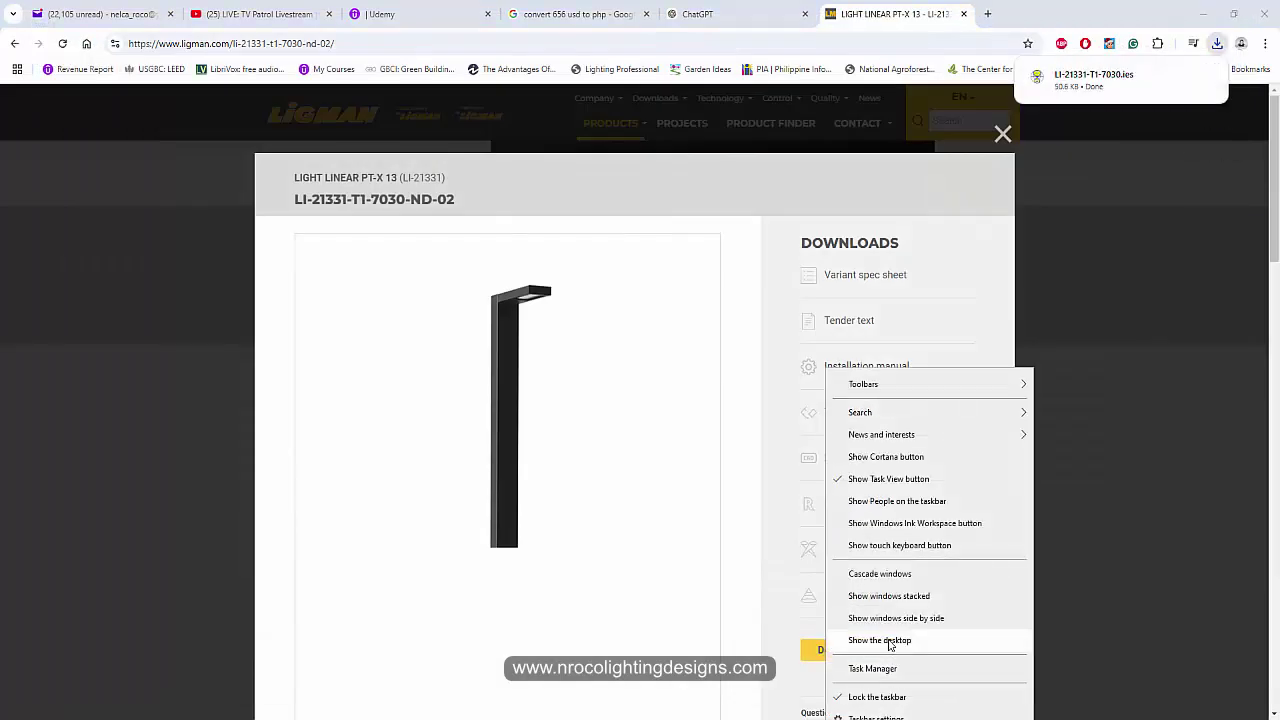
{"action": "left_click", "coordinate": [880, 640]}
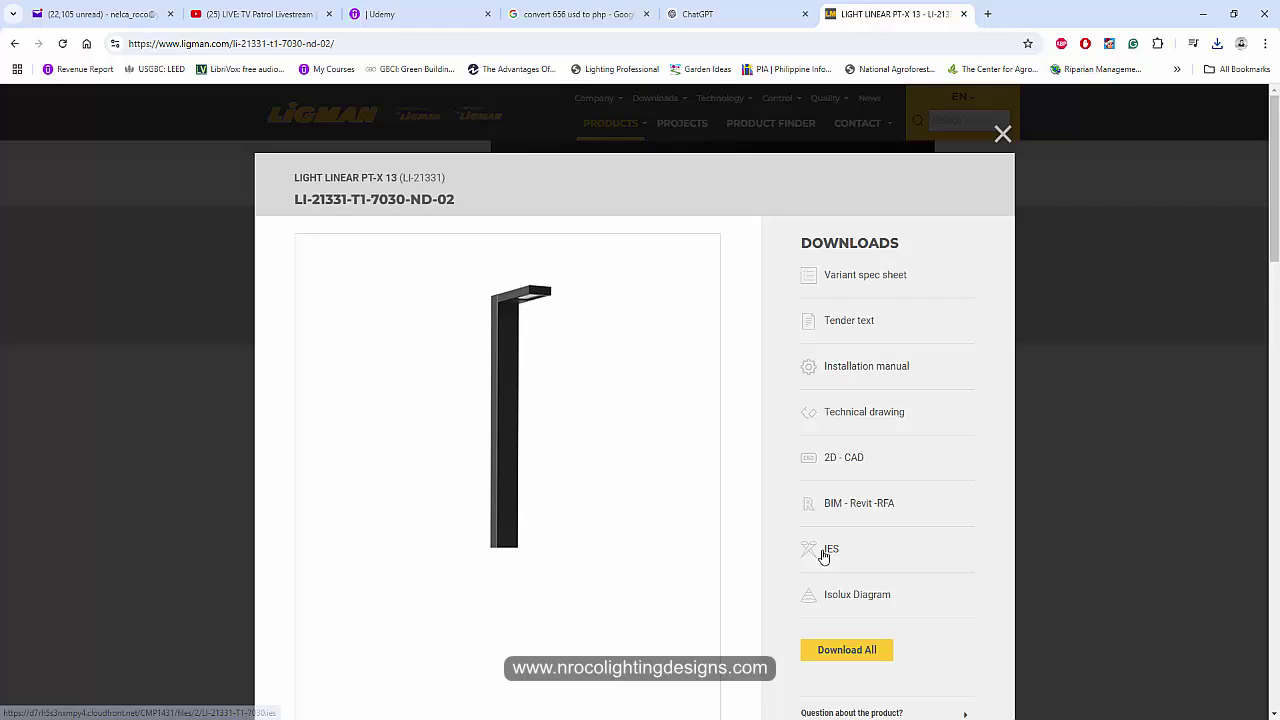
Copy the variant code LI-21331-T1-7030-ND-02 from the product details heading.
{"action": "scroll", "coordinate": [826, 565], "scroll_direction": "down", "scroll_amount": 2}
{"action": "scroll", "coordinate": [849, 551], "scroll_direction": "up", "scroll_amount": 2}
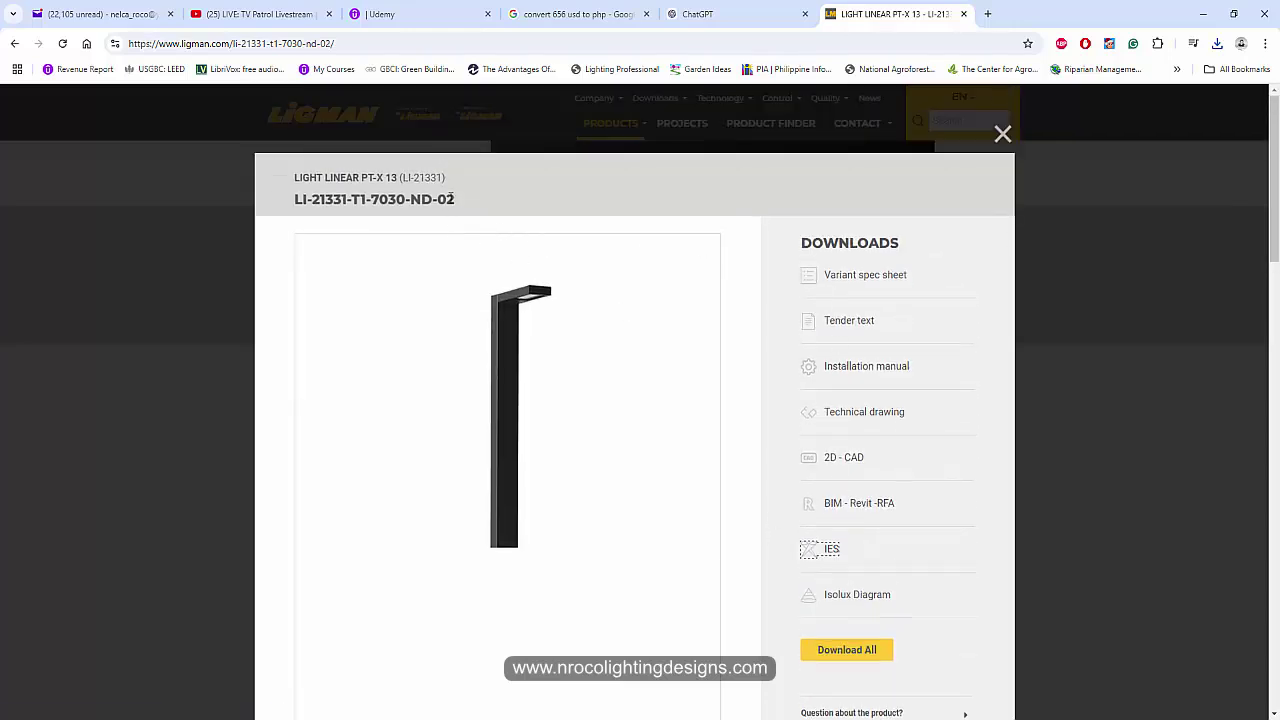
{"action": "left_click_drag", "start_coordinate": [452, 199], "coordinate": [296, 200]}
{"action": "key", "text": "ctrl+c"}
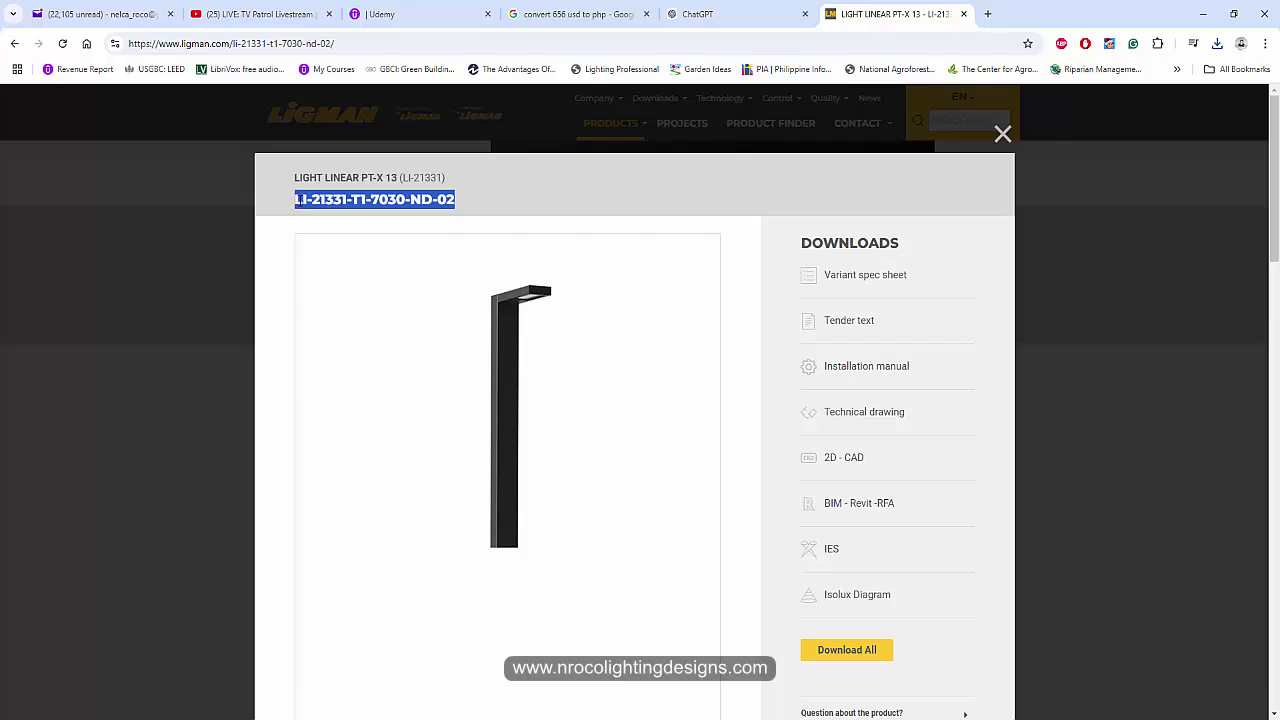
Search Google in a new tab for LI-21331-T1-7030-ND-02 and open the Ligman LIGHT LINEAR PT-X 13 page.
{"action": "left_click", "coordinate": [988, 14]}
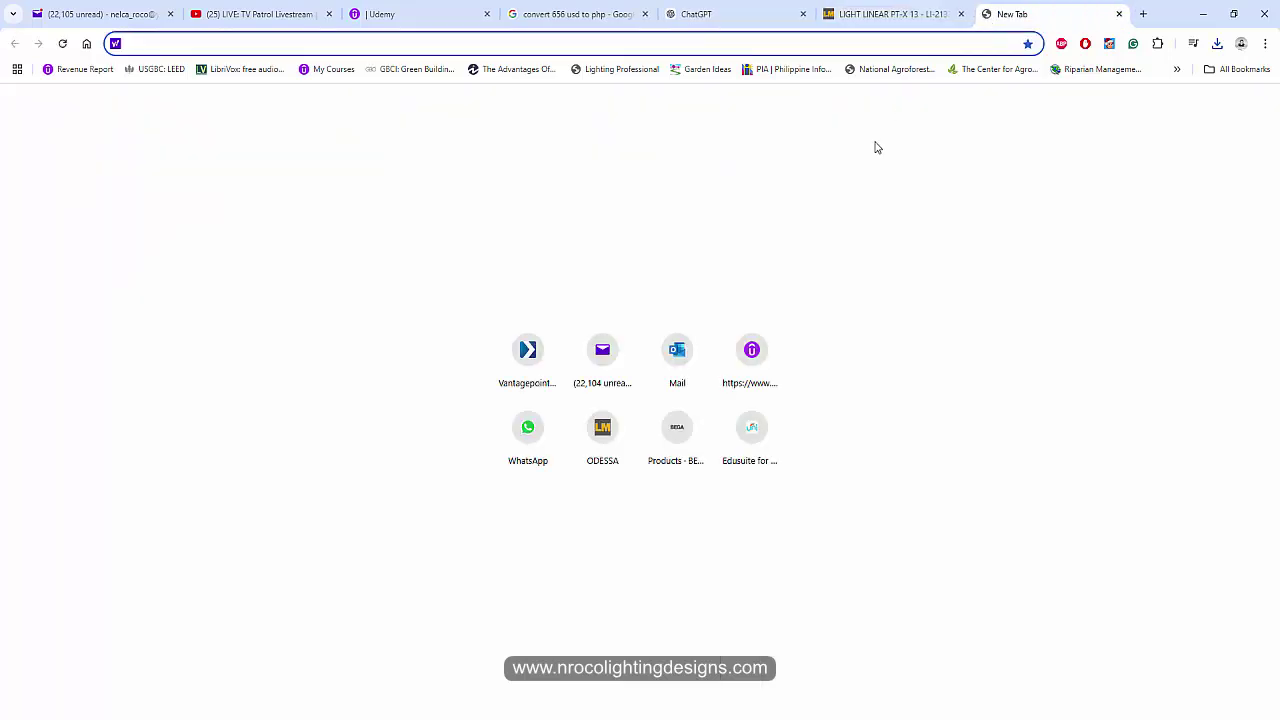
{"action": "type", "text": "g"}
{"action": "key", "text": "Return"}
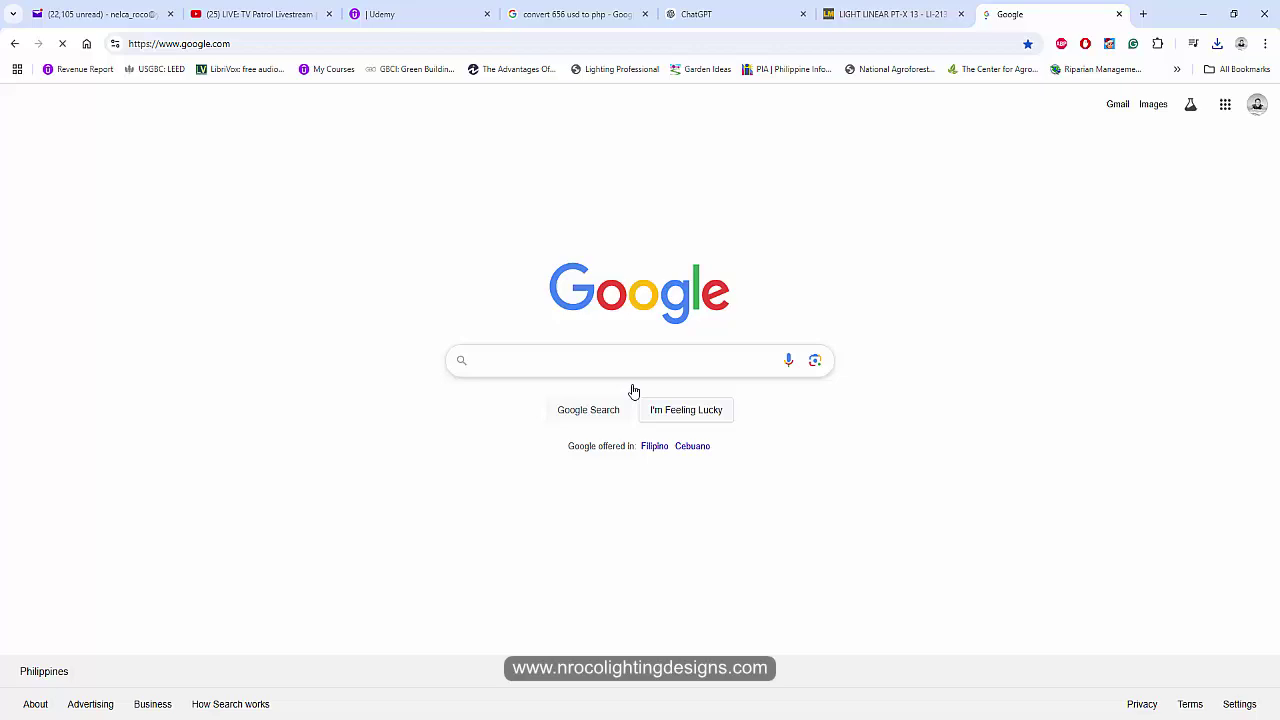
{"action": "left_click", "coordinate": [577, 358]}
{"action": "key", "text": "ctrl+v"}
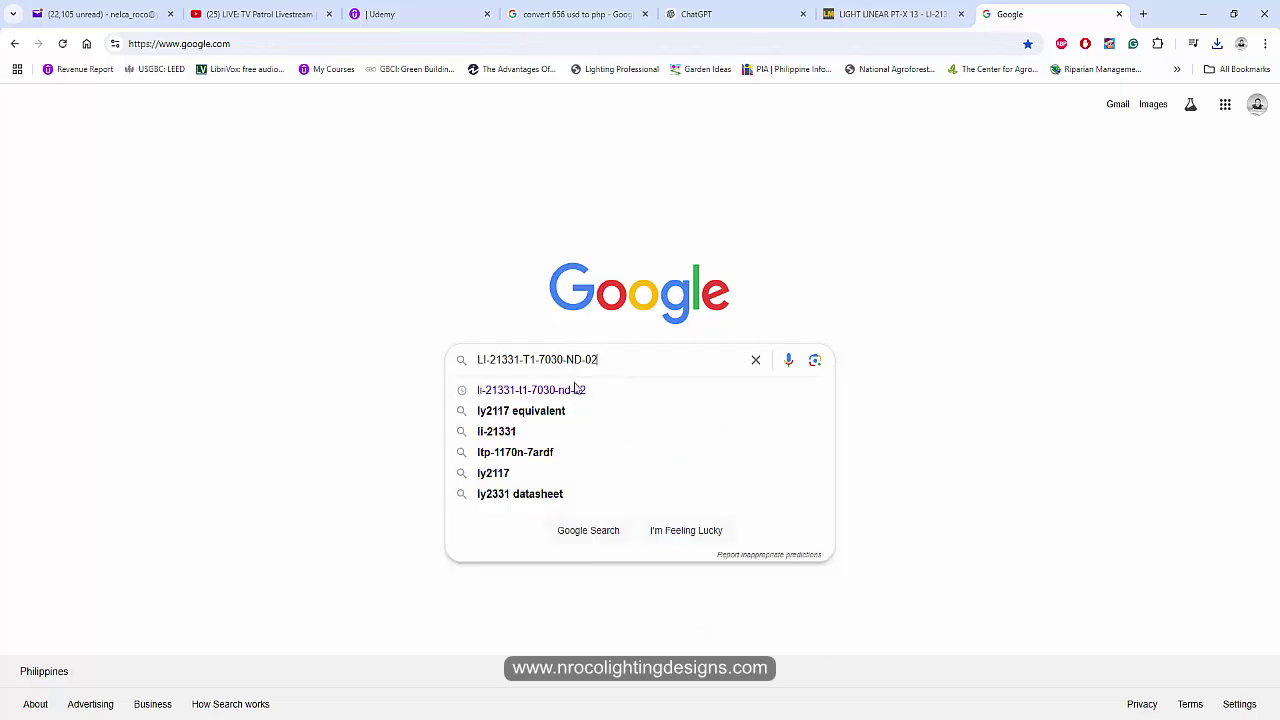
{"action": "key", "text": "Return"}
{"action": "left_click", "coordinate": [325, 241]}
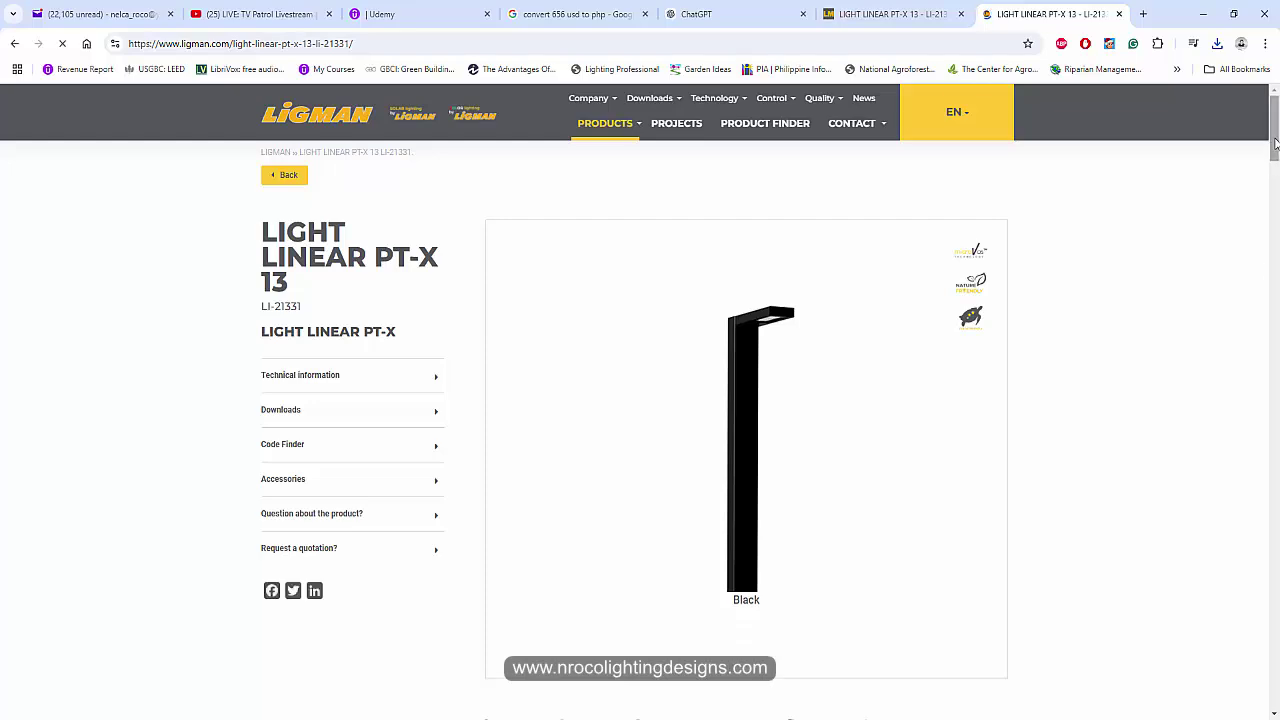
Download the product's DIALux ULD archive and extract it on the Desktop into the LI-21331-ULD folder.
{"action": "left_click_drag", "start_coordinate": [1275, 178], "coordinate": [1275, 316]}
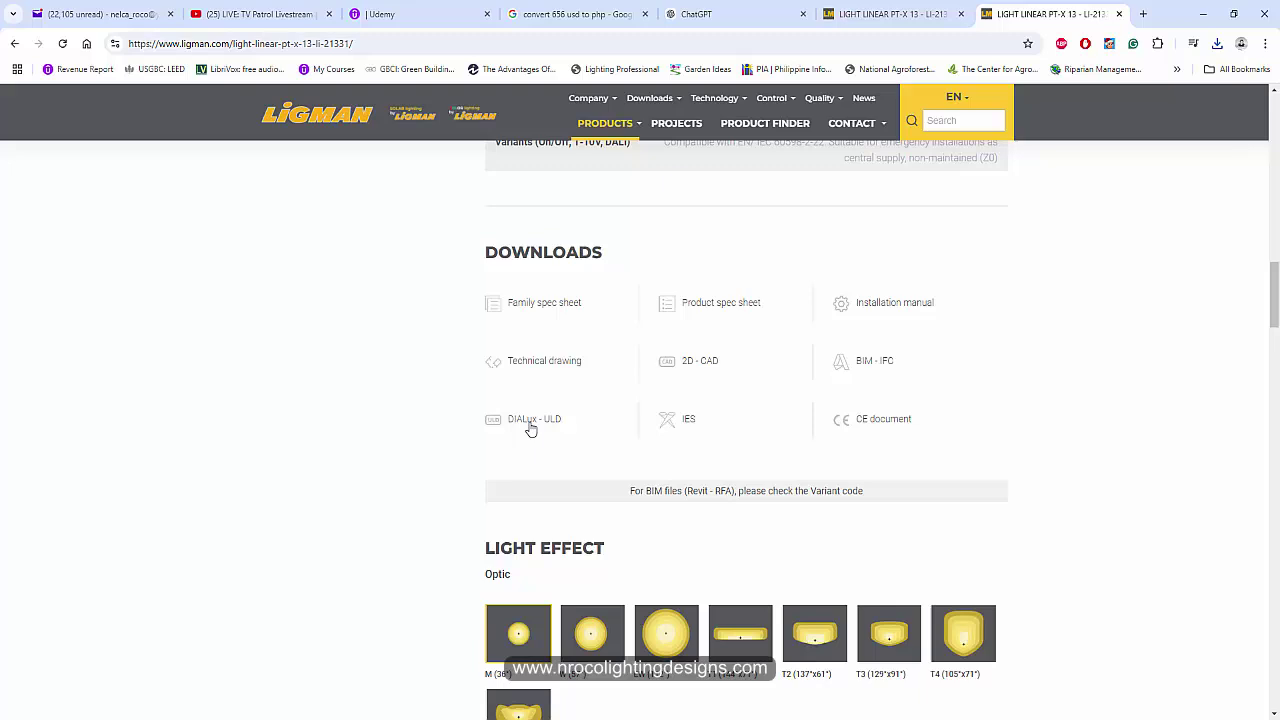
{"action": "left_click", "coordinate": [529, 424]}
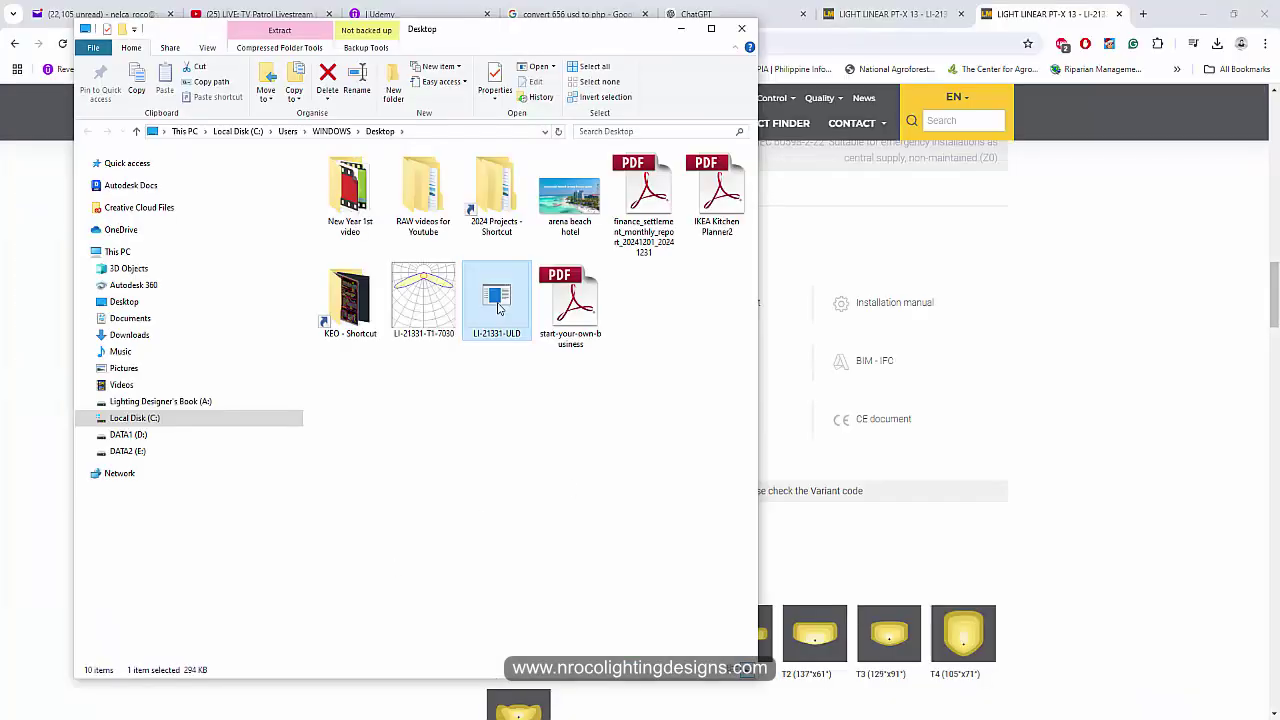
{"action": "right_click", "coordinate": [497, 300]}
{"action": "mouse_move", "coordinate": [535, 344]}
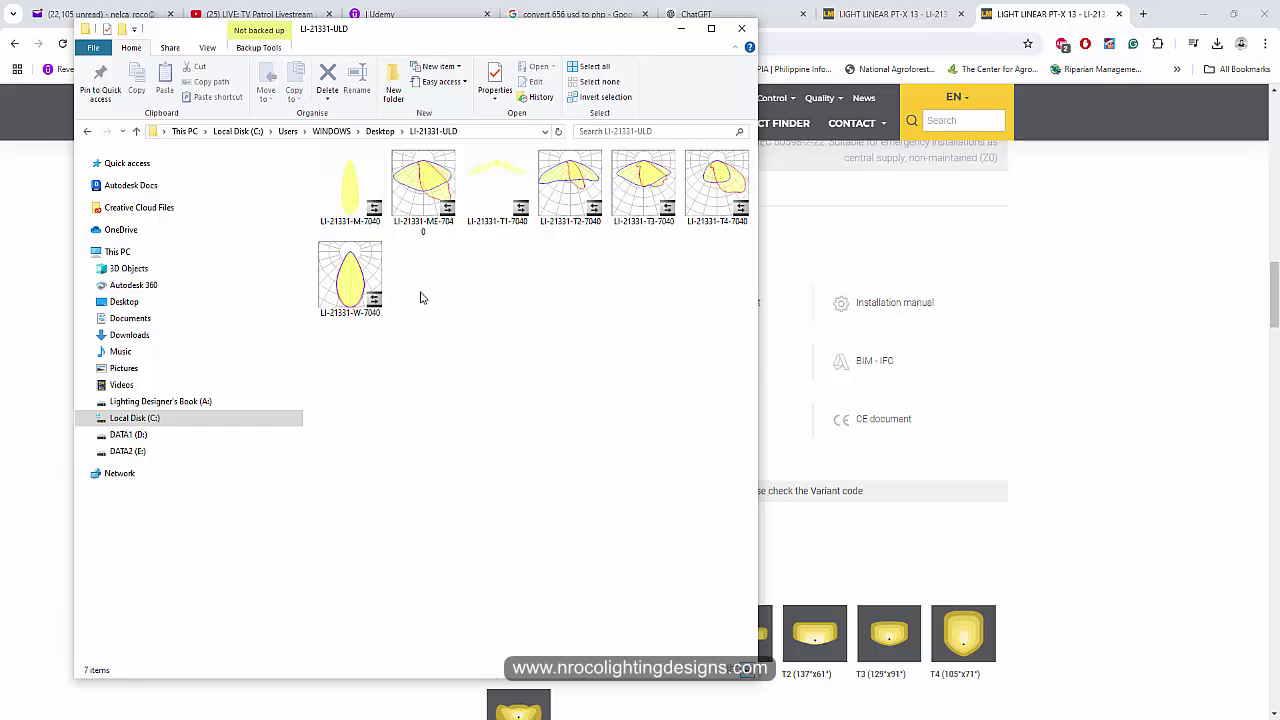
{"action": "left_click_drag", "start_coordinate": [530, 28], "coordinate": [637, 57]}
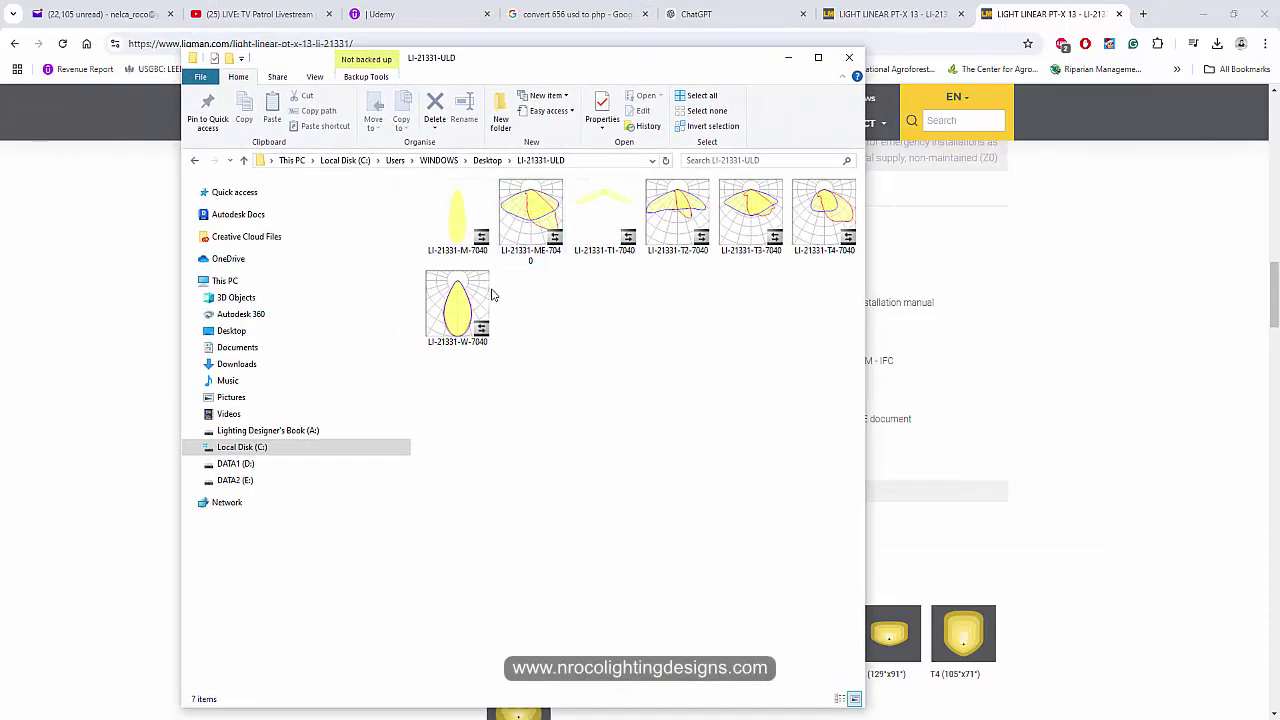
{"action": "left_click", "coordinate": [600, 220]}
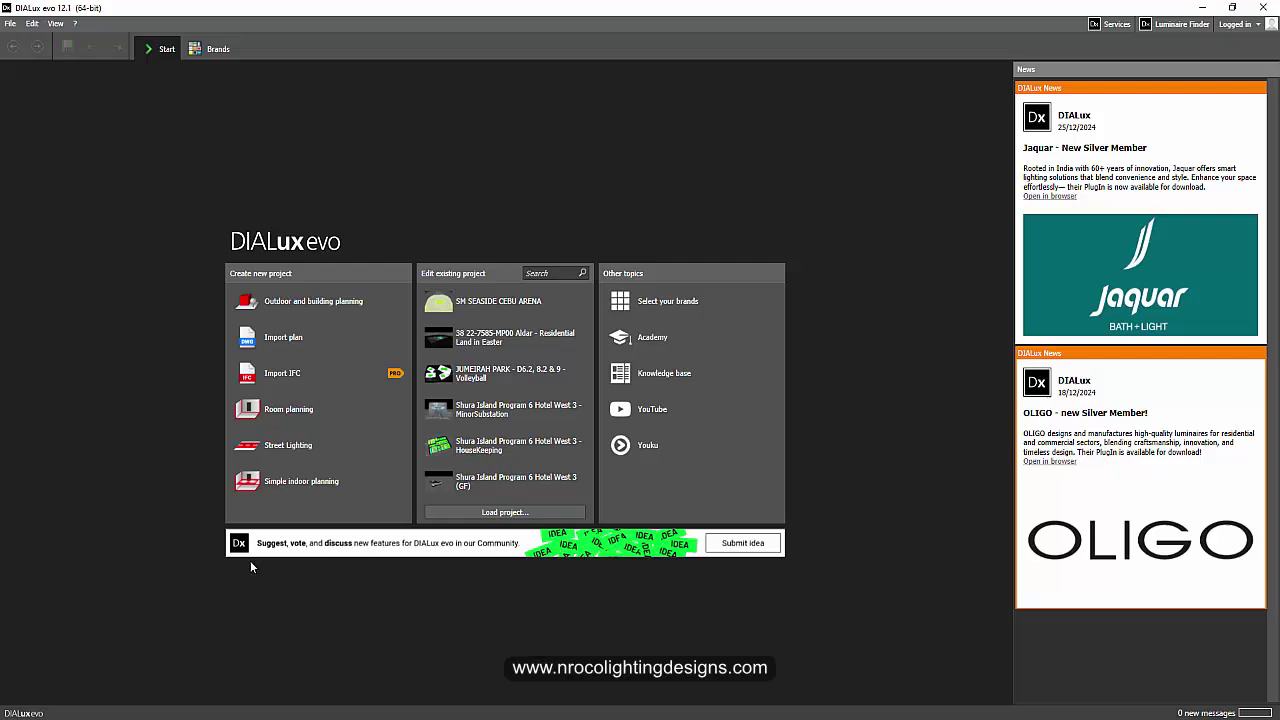
Switch to DIALux evo and create a new Street Lighting project.
{"action": "left_click", "coordinate": [284, 455]}
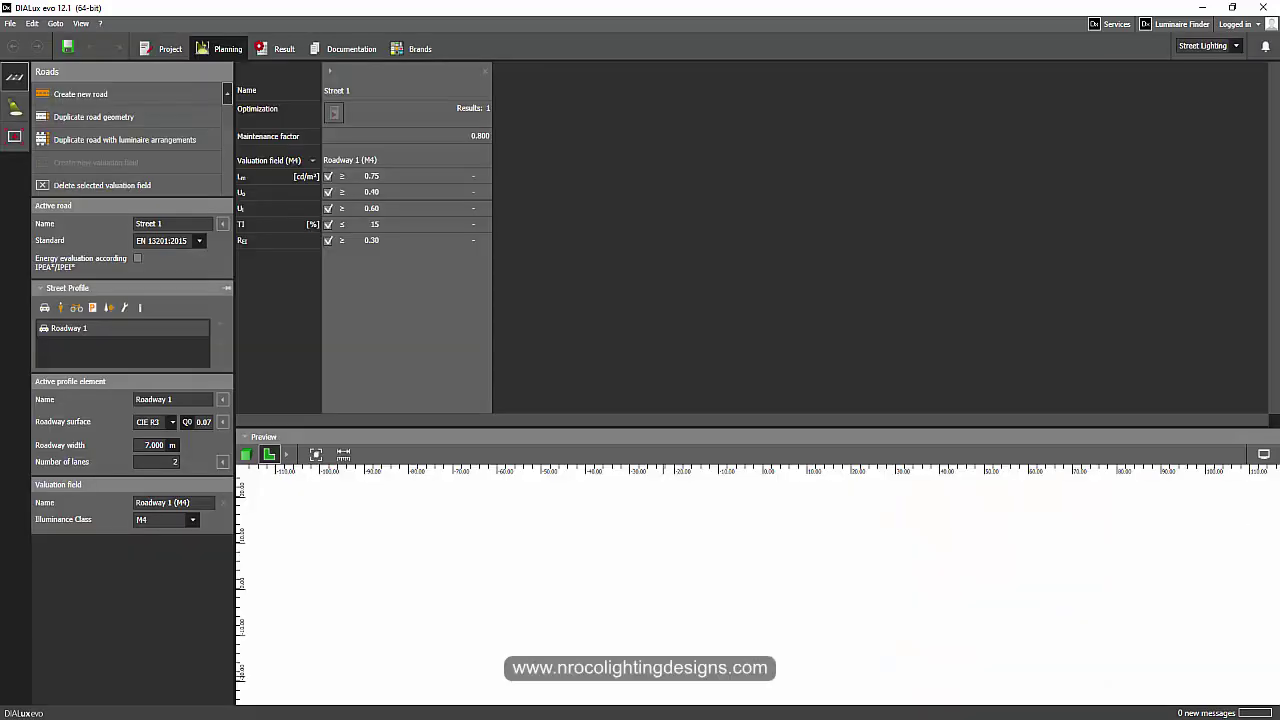
Import the LI-21331-T1-7040 file from the LI-21331-ULD folder into DIALux evo and place it as Street 1's luminaire arrangement.
{"action": "key", "text": "alt+Tab"}
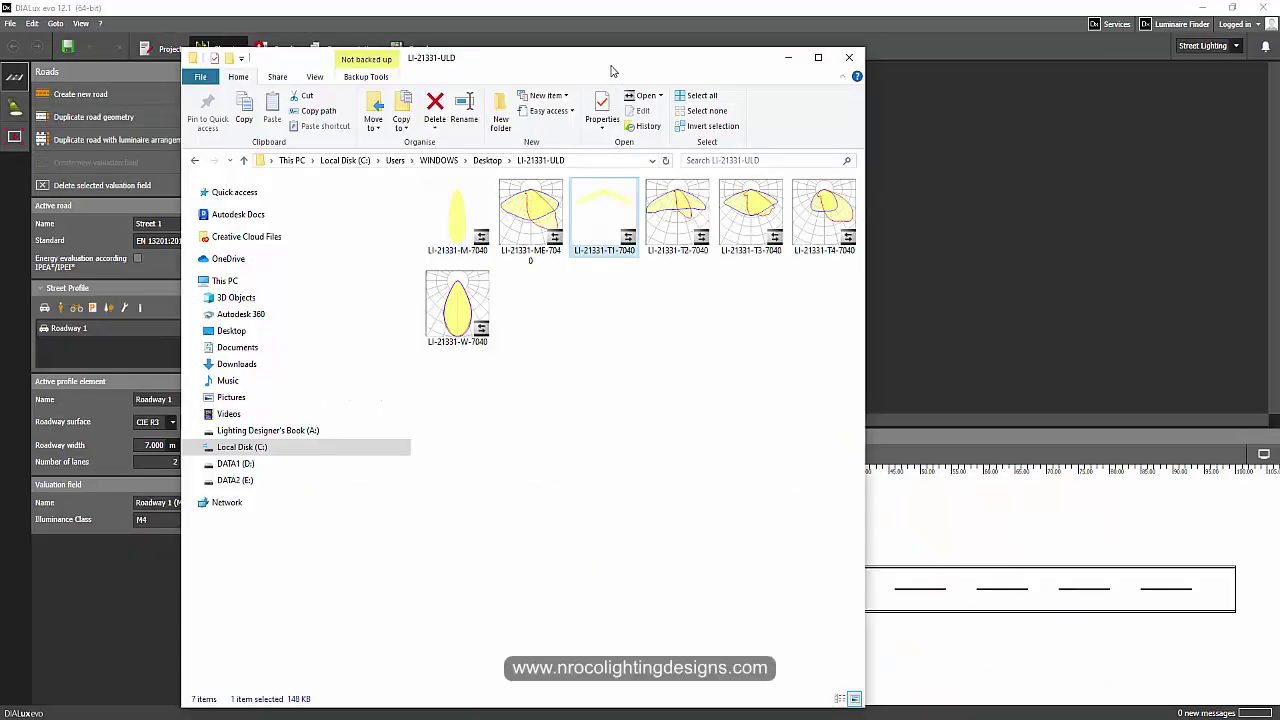
{"action": "left_click_drag", "start_coordinate": [613, 71], "coordinate": [1043, 118]}
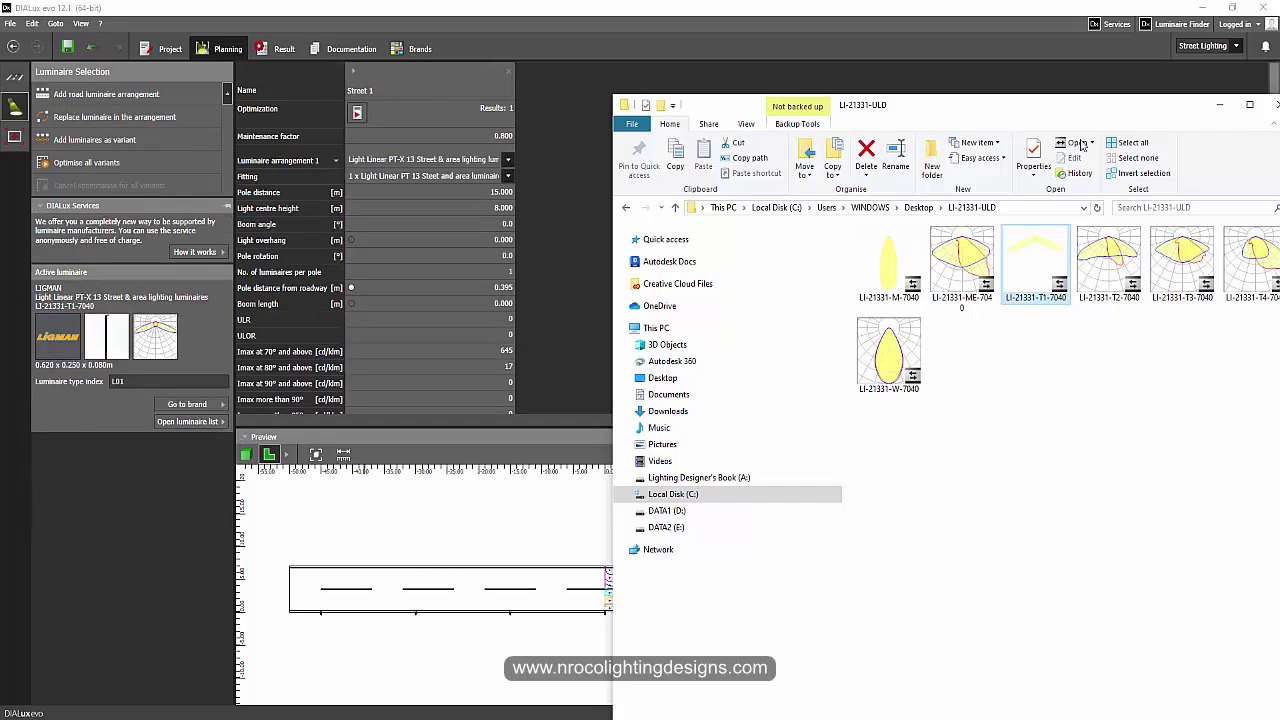
{"action": "left_click", "coordinate": [377, 489]}
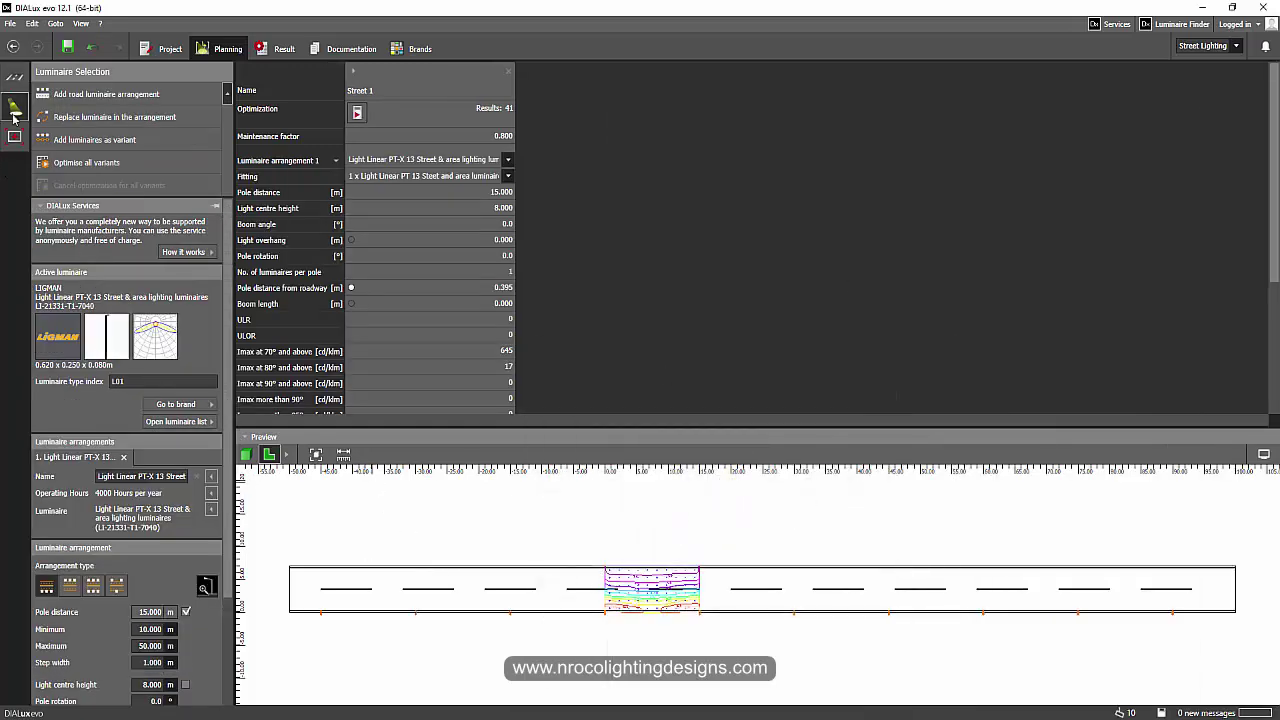
Review Roadway 1's profile settings and illuminance class options, and check the valuation results for class M4.
{"action": "left_click", "coordinate": [15, 79]}
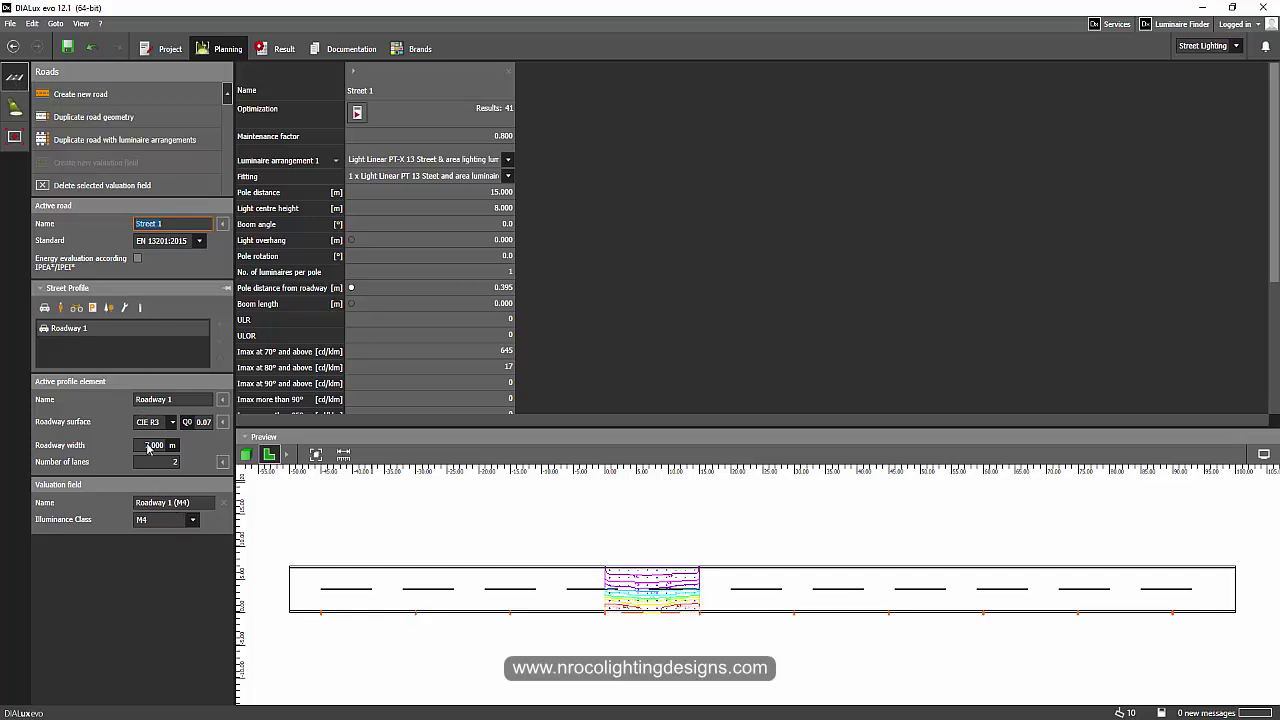
{"action": "left_click", "coordinate": [156, 522]}
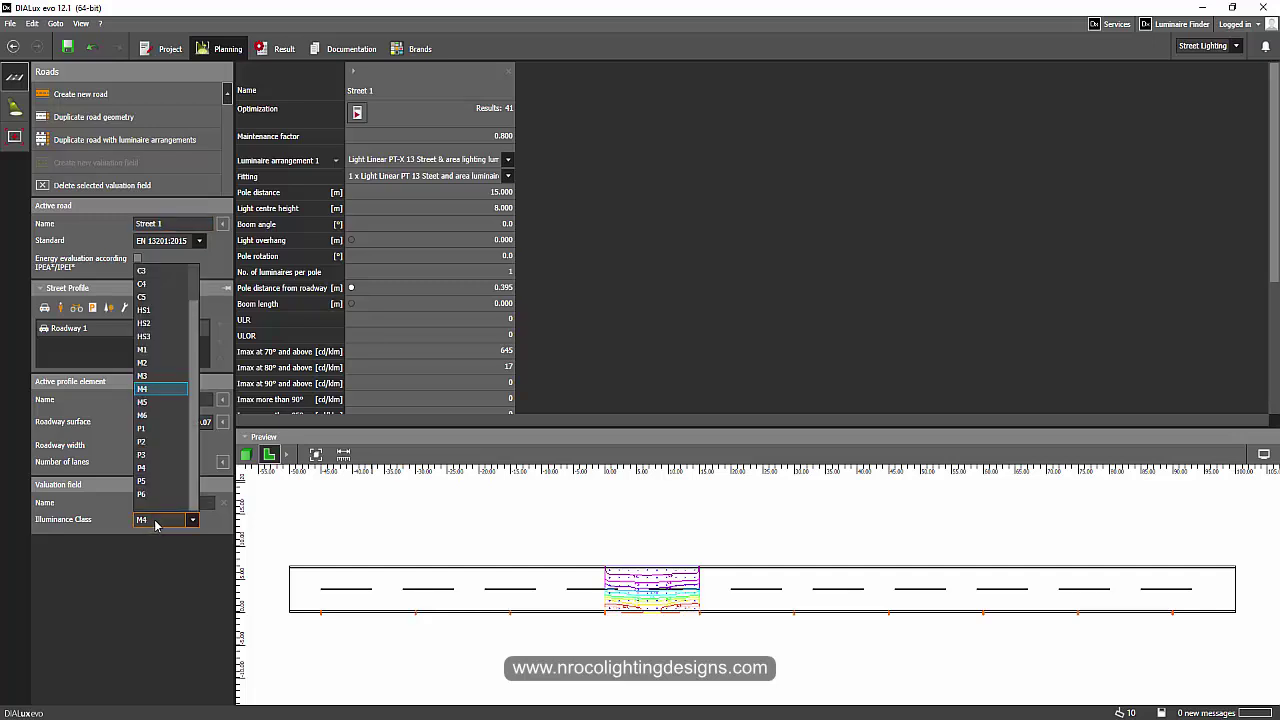
{"action": "left_click", "coordinate": [156, 522]}
{"action": "scroll", "coordinate": [1270, 240], "scroll_direction": "down", "scroll_amount": 4}
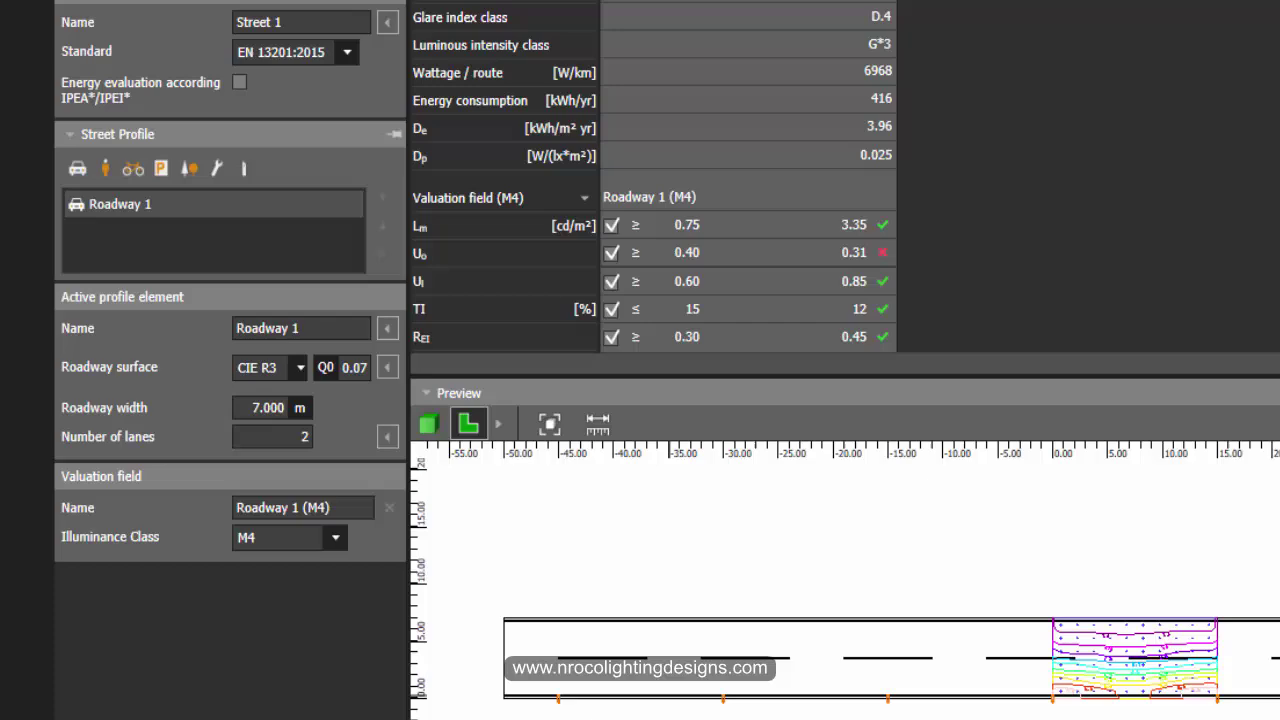
Show the street preview in 3D, enlarge the preview area and inspect the road with its poles.
{"action": "left_click", "coordinate": [428, 424]}
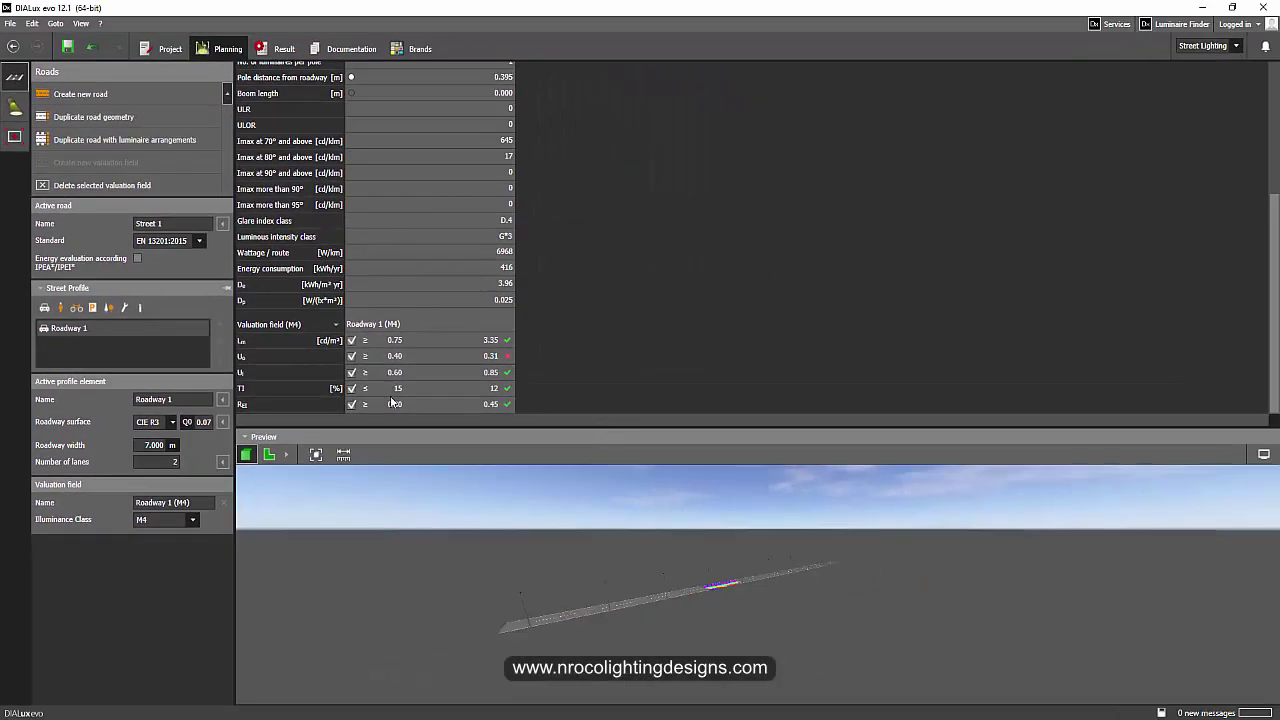
{"action": "left_click_drag", "start_coordinate": [388, 432], "coordinate": [632, 237]}
{"action": "left_click_drag", "start_coordinate": [876, 449], "coordinate": [816, 458]}
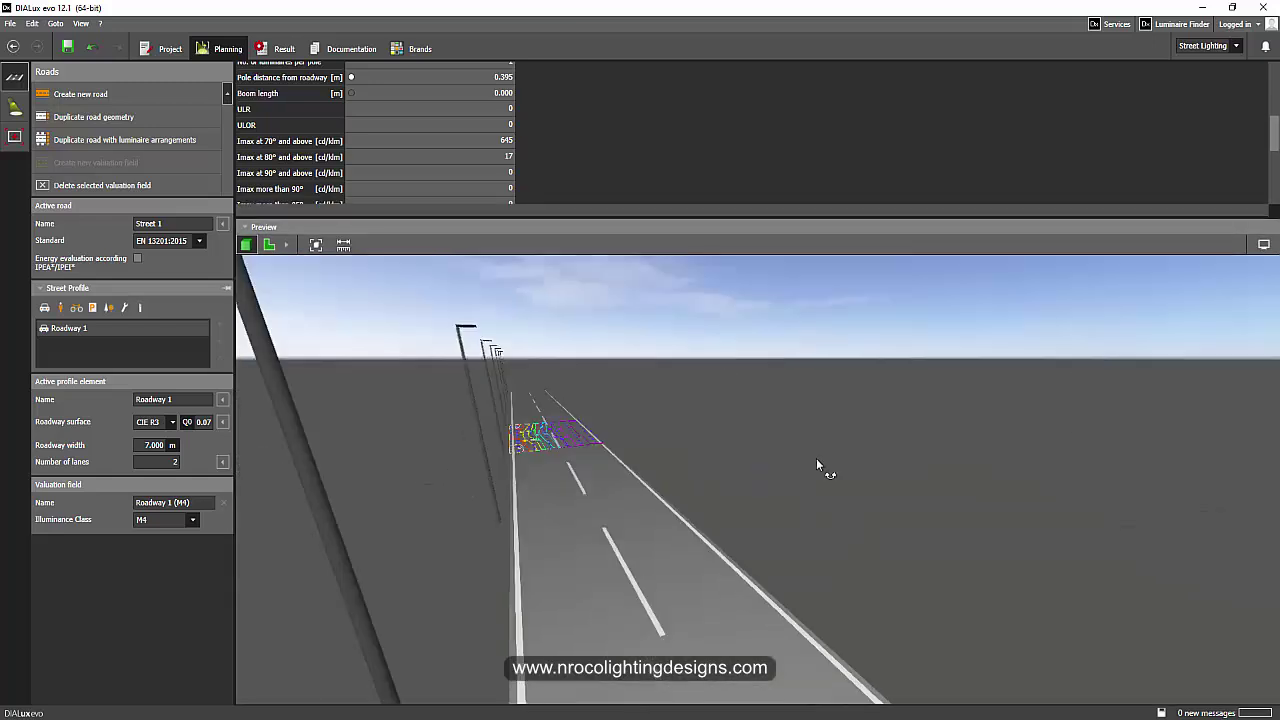
Turn off pole distance optimisation for the T1 luminaire arrangement and set the light centre height to 6 m.
{"action": "left_click", "coordinate": [14, 110]}
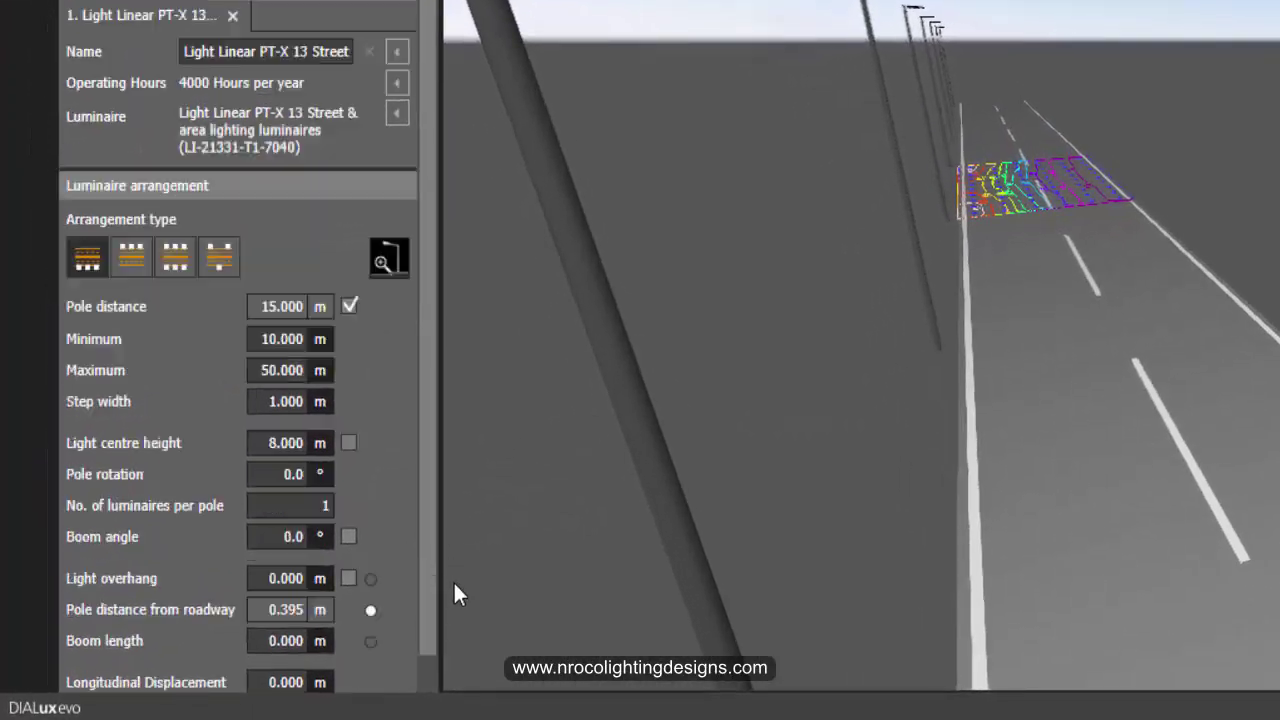
{"action": "left_click", "coordinate": [349, 306]}
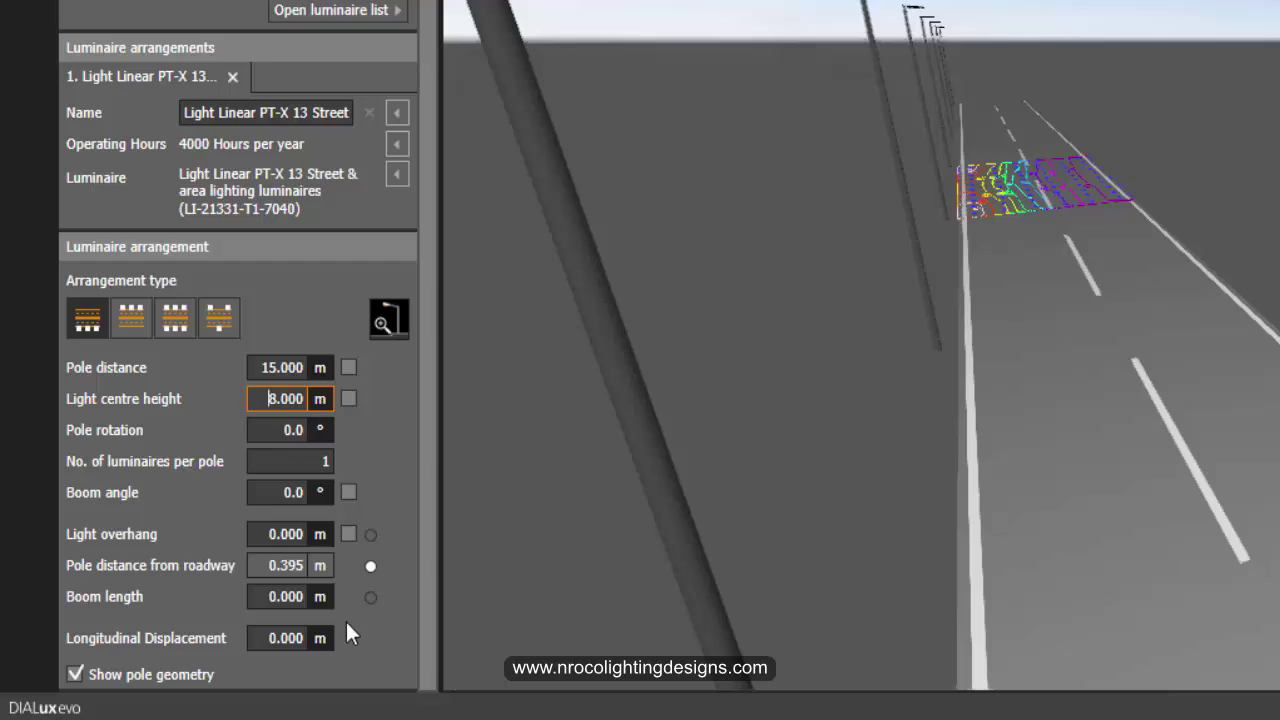
{"action": "key", "text": "ctrl+a"}
{"action": "type", "text": "6"}
{"action": "key", "text": "Return"}
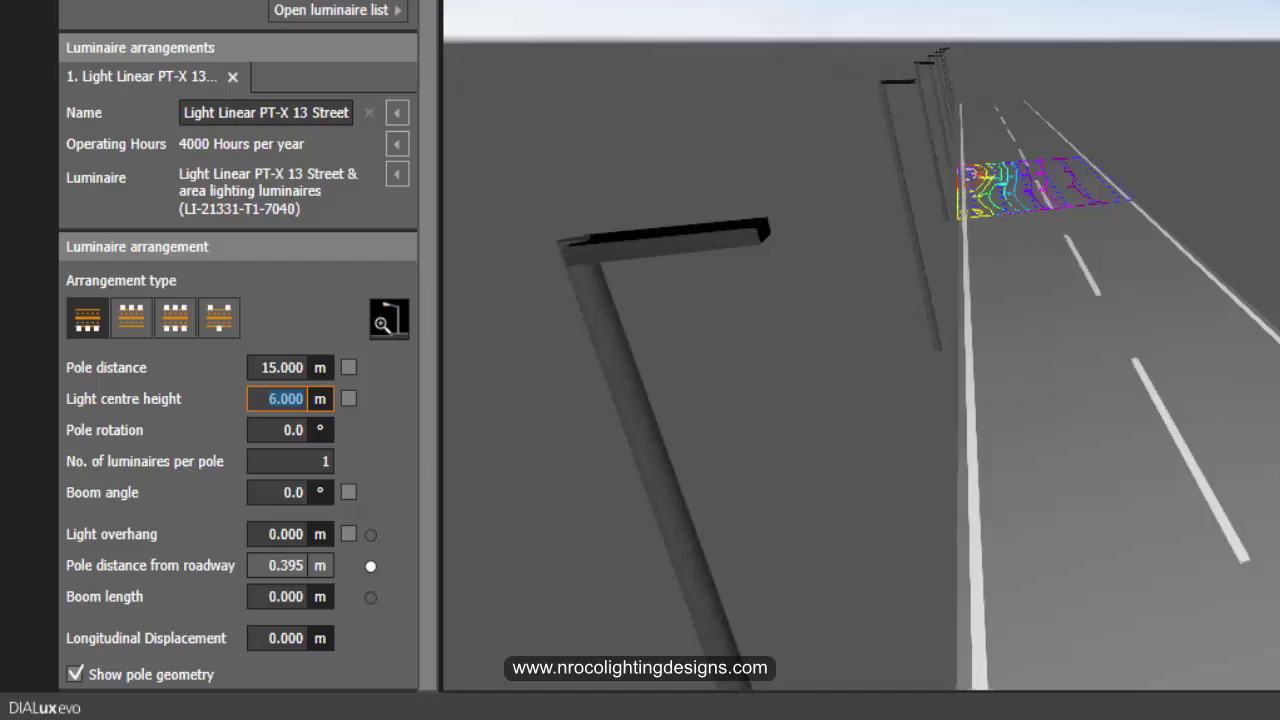
{"action": "left_click", "coordinate": [295, 372]}
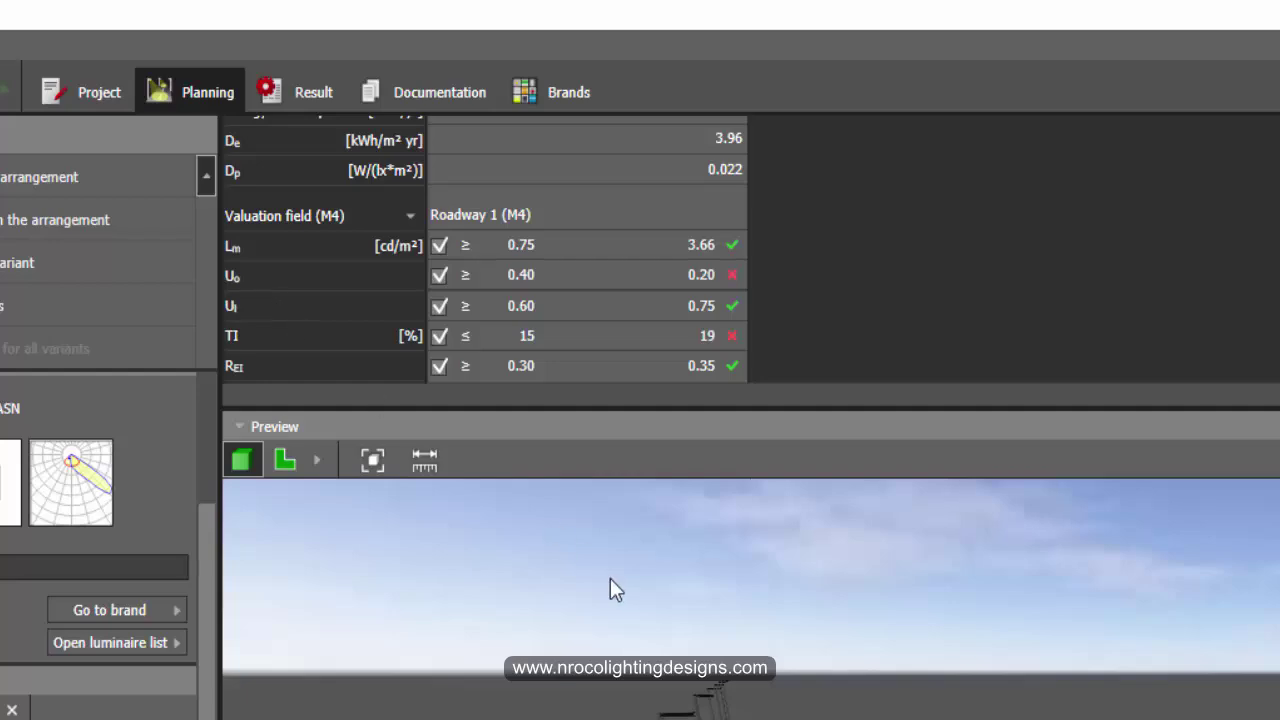
{"action": "left_click_drag", "start_coordinate": [609, 589], "coordinate": [700, 694]}
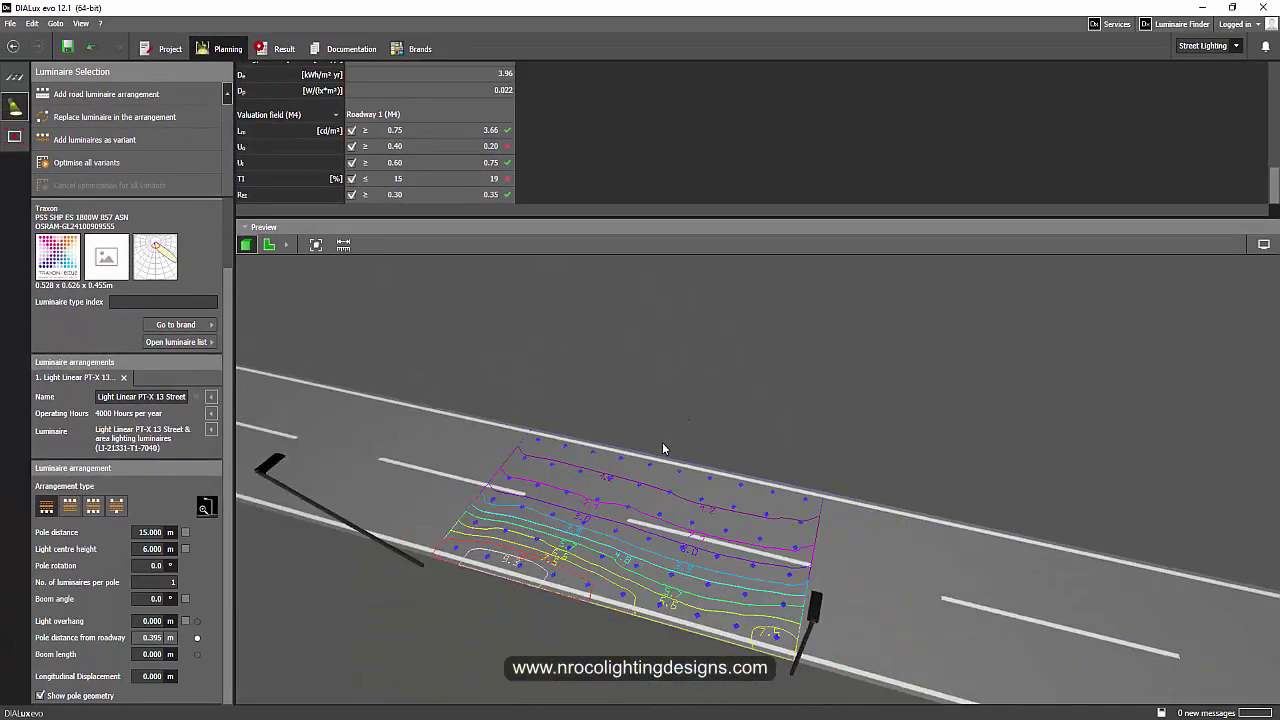
{"action": "left_click_drag", "start_coordinate": [663, 448], "coordinate": [640, 470]}
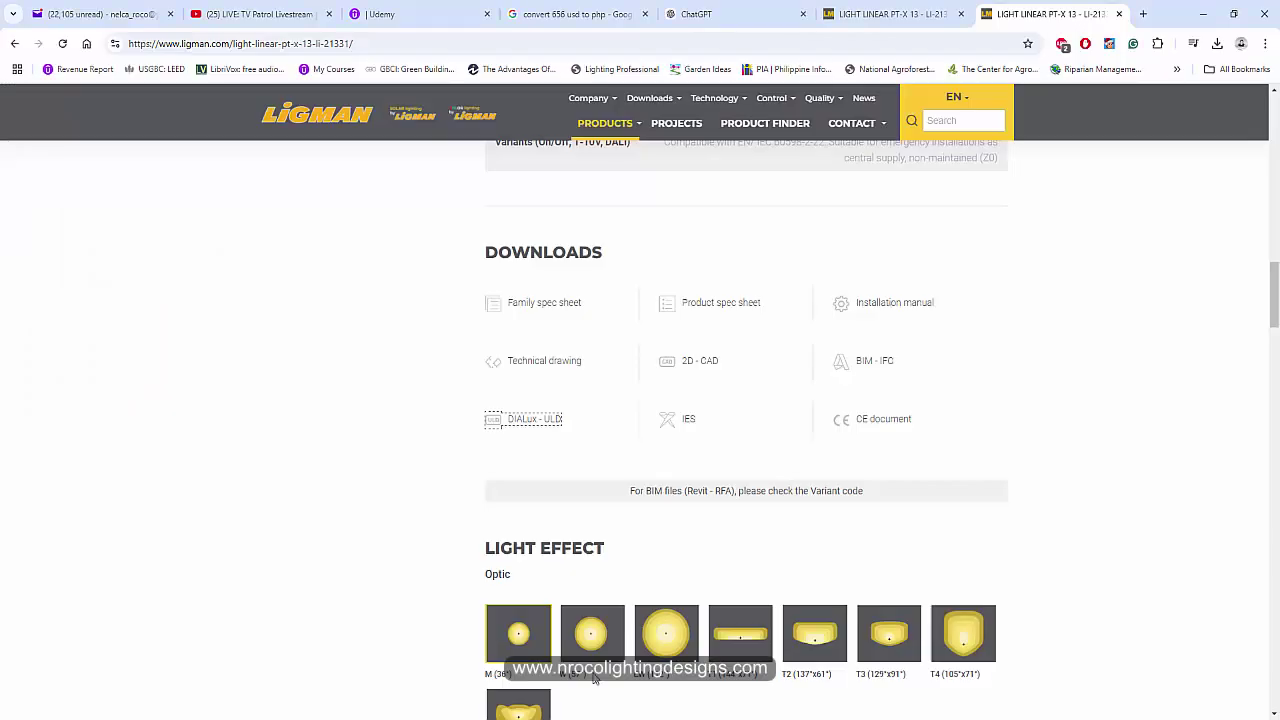
Switch to the Ligman LIGHT LINEAR PT-X 13 web page and examine its light effects, technical information and code finder.
{"action": "scroll", "coordinate": [386, 443], "scroll_direction": "down", "scroll_amount": 5}
{"action": "scroll", "coordinate": [386, 465], "scroll_direction": "down", "scroll_amount": 3}
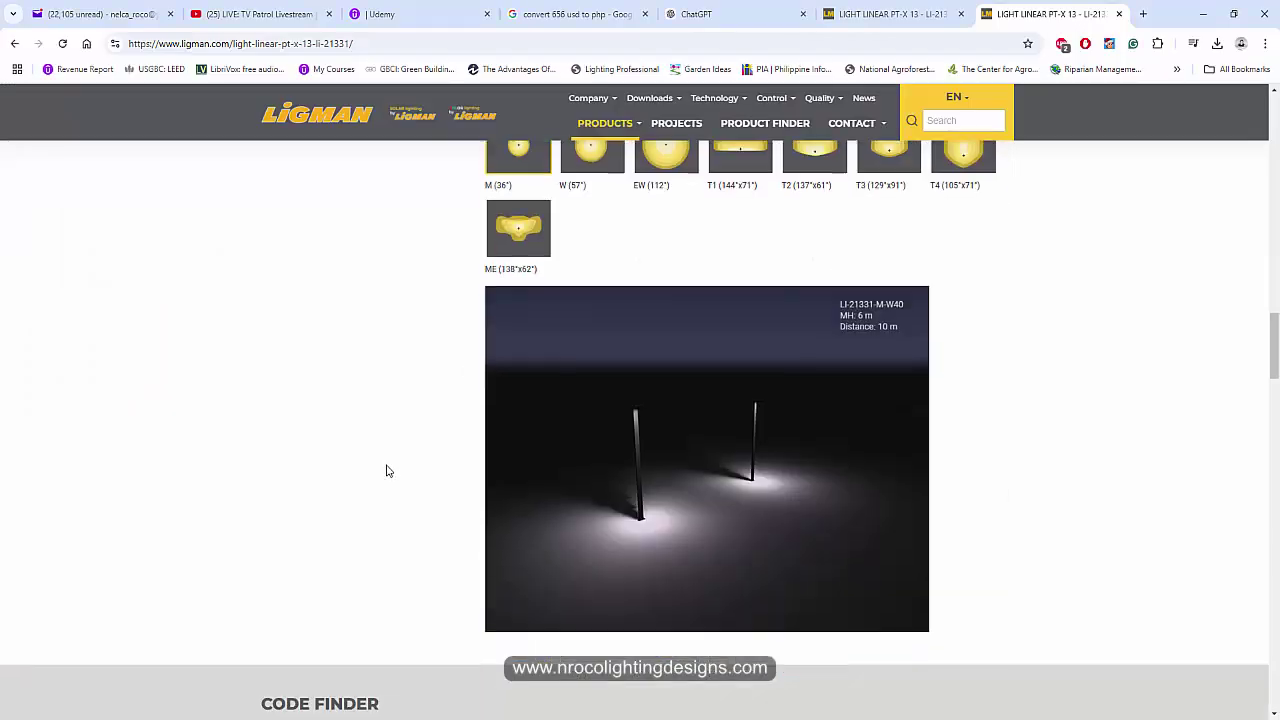
{"action": "scroll", "coordinate": [360, 475], "scroll_direction": "up", "scroll_amount": 15}
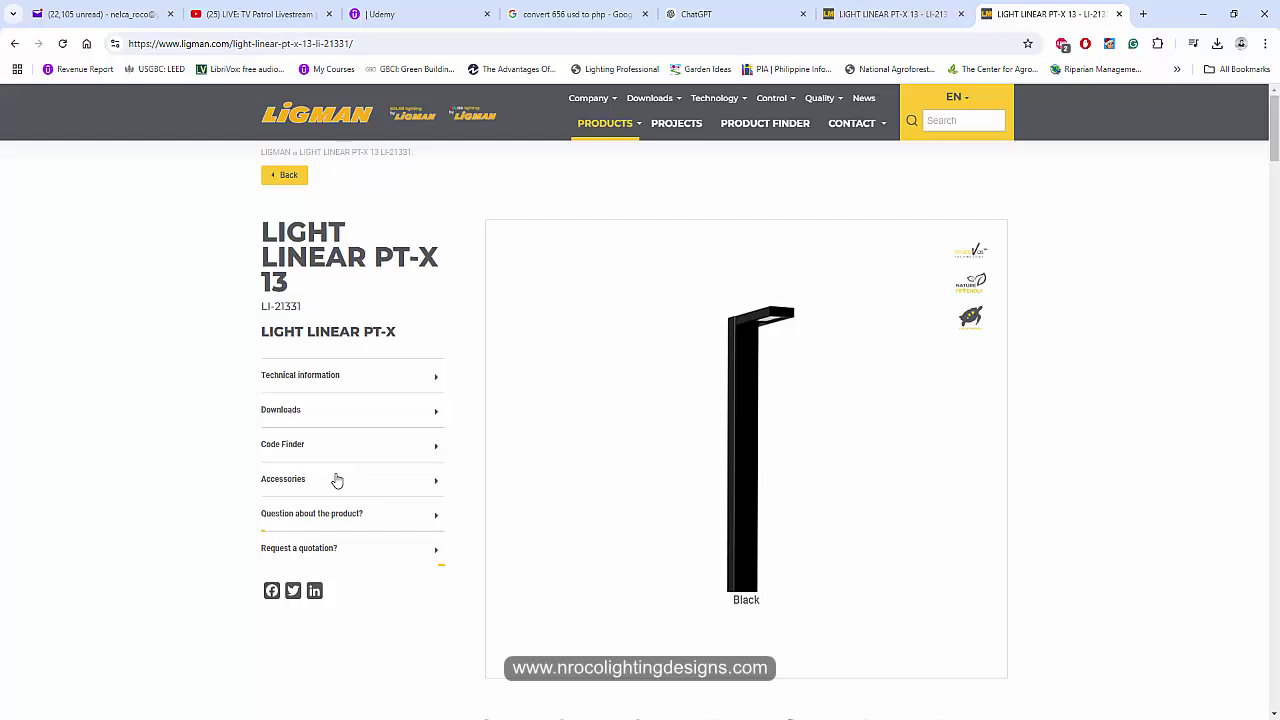
{"action": "left_click", "coordinate": [320, 378]}
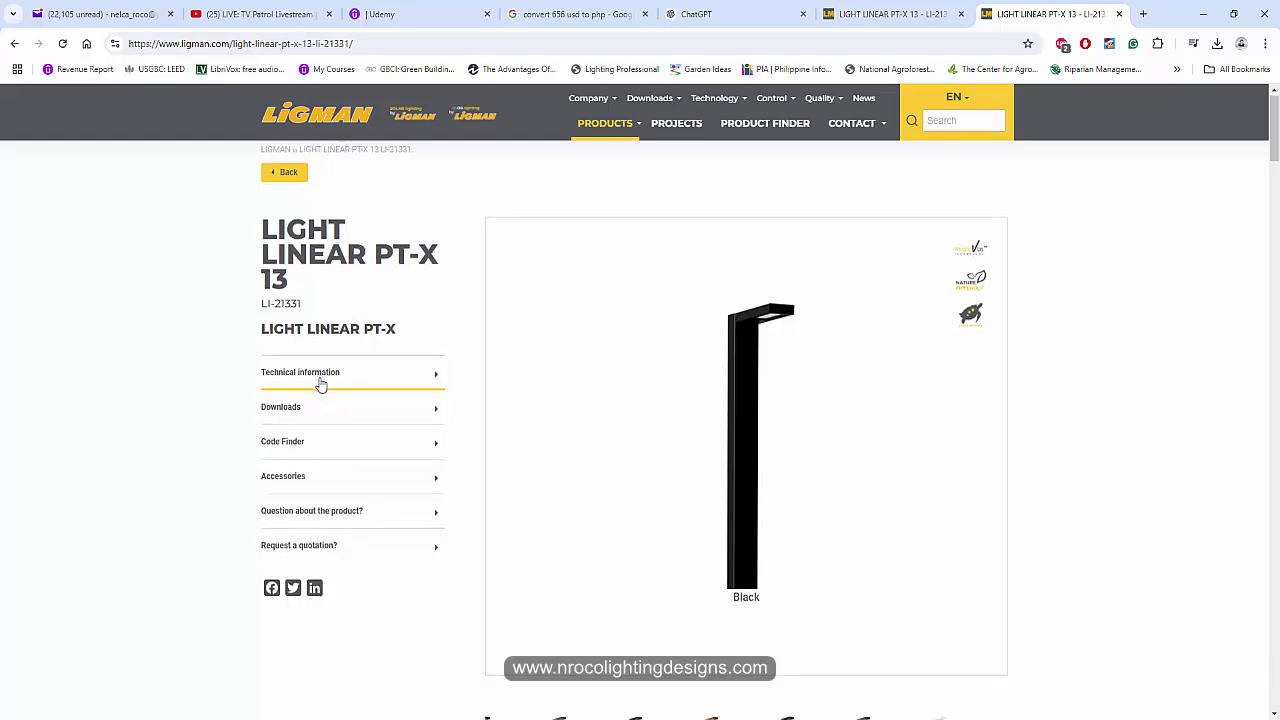
{"action": "scroll", "coordinate": [505, 420], "scroll_direction": "down", "scroll_amount": 15}
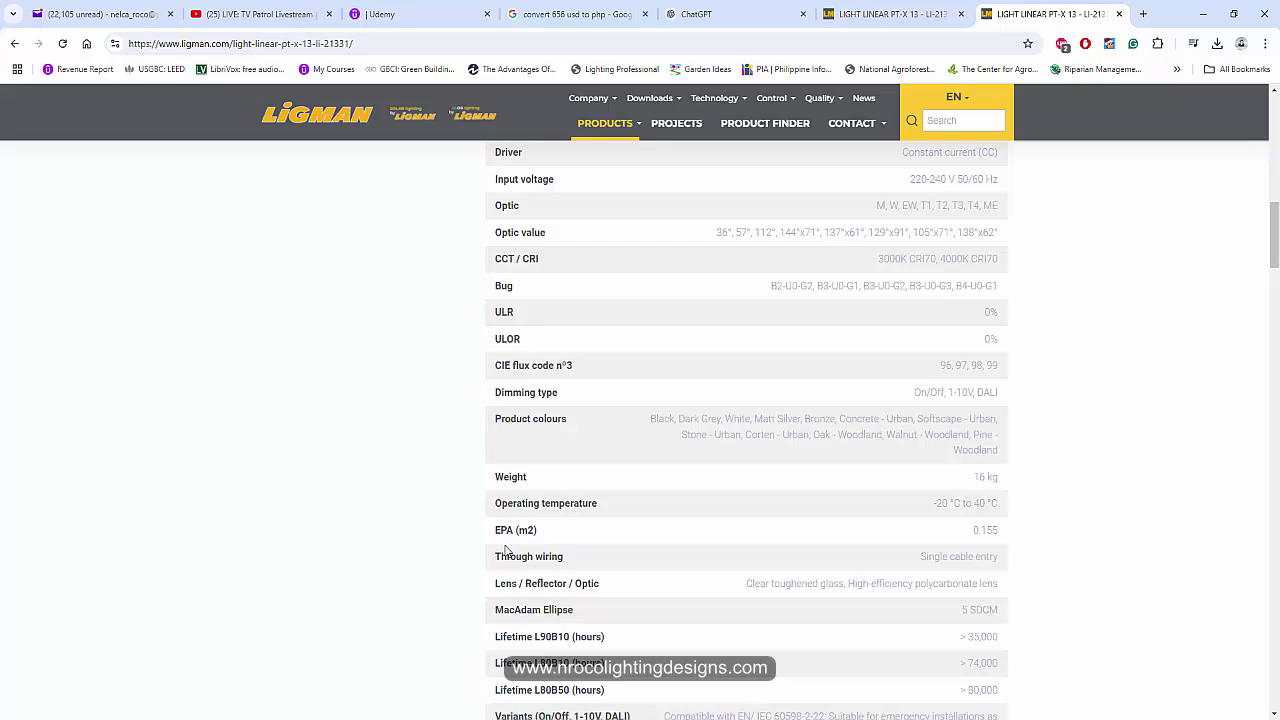
{"action": "scroll", "coordinate": [495, 550], "scroll_direction": "up", "scroll_amount": 3}
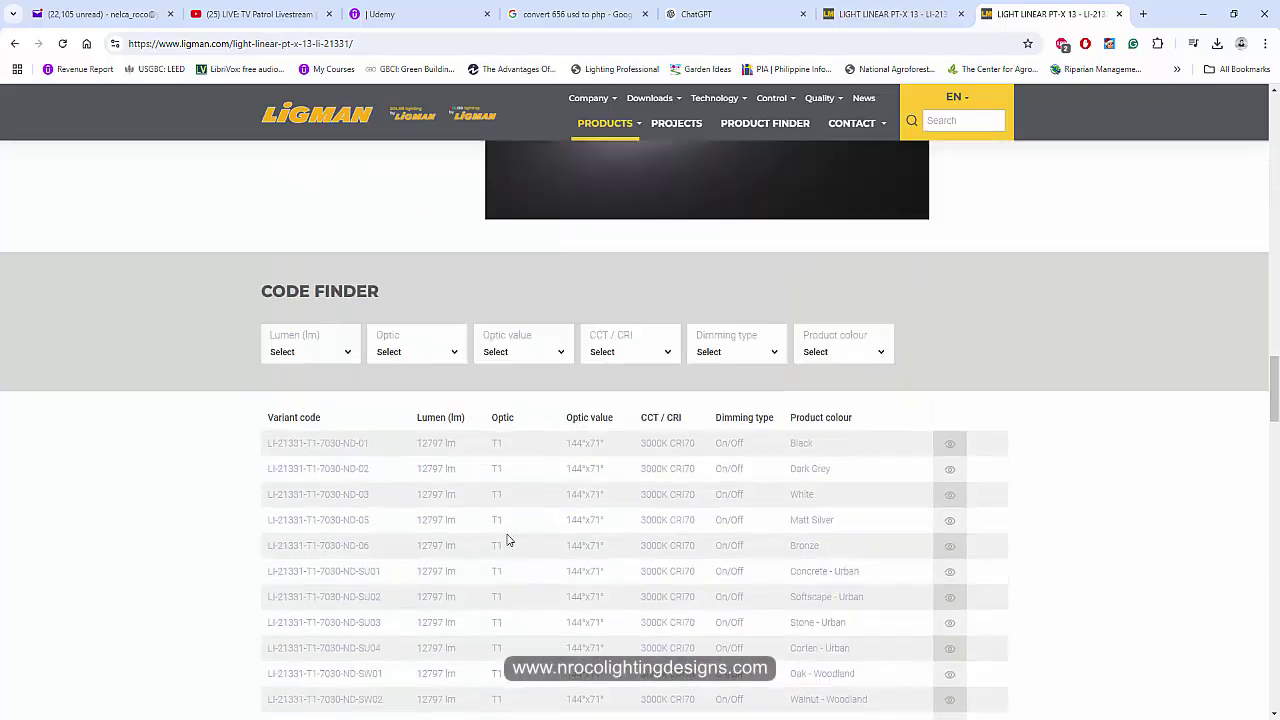
Review the LI-21331-T1-7030-ND-02 spec sheet's product description, technical information and accessories pages.
{"action": "left_click", "coordinate": [873, 20]}
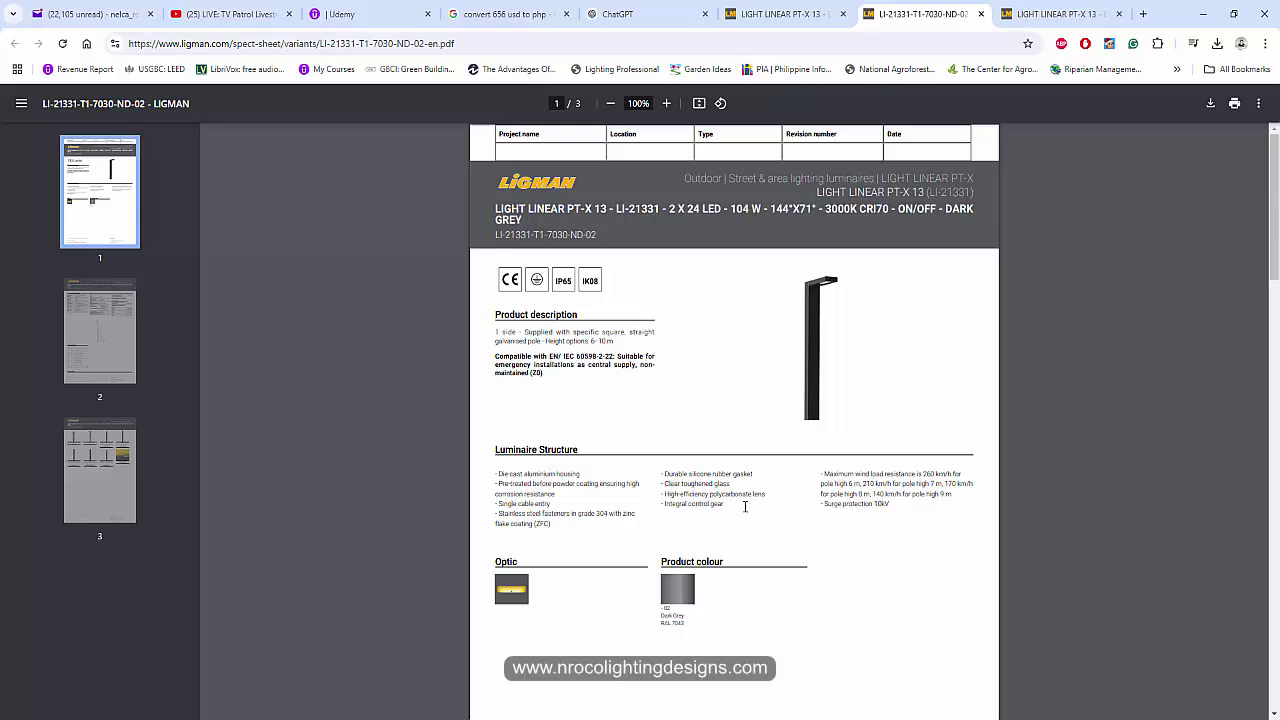
{"action": "left_click", "coordinate": [100, 330]}
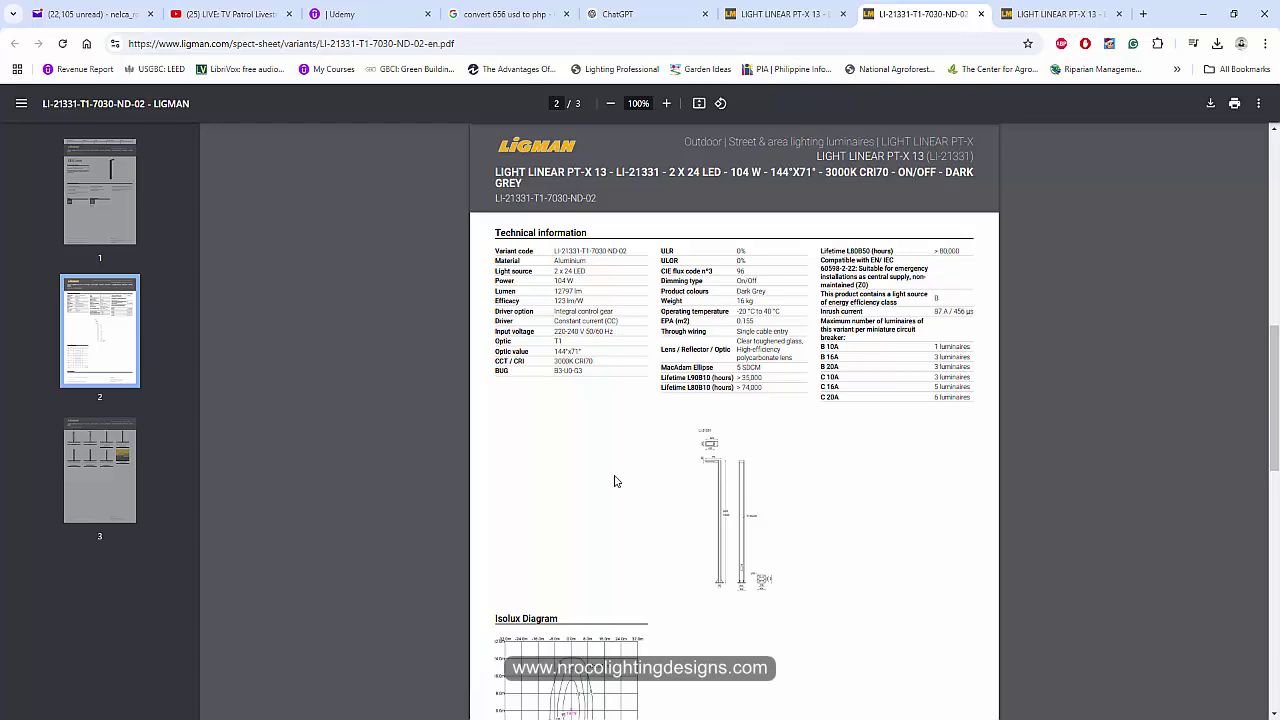
{"action": "scroll", "coordinate": [615, 483], "scroll_direction": "down", "scroll_amount": 10}
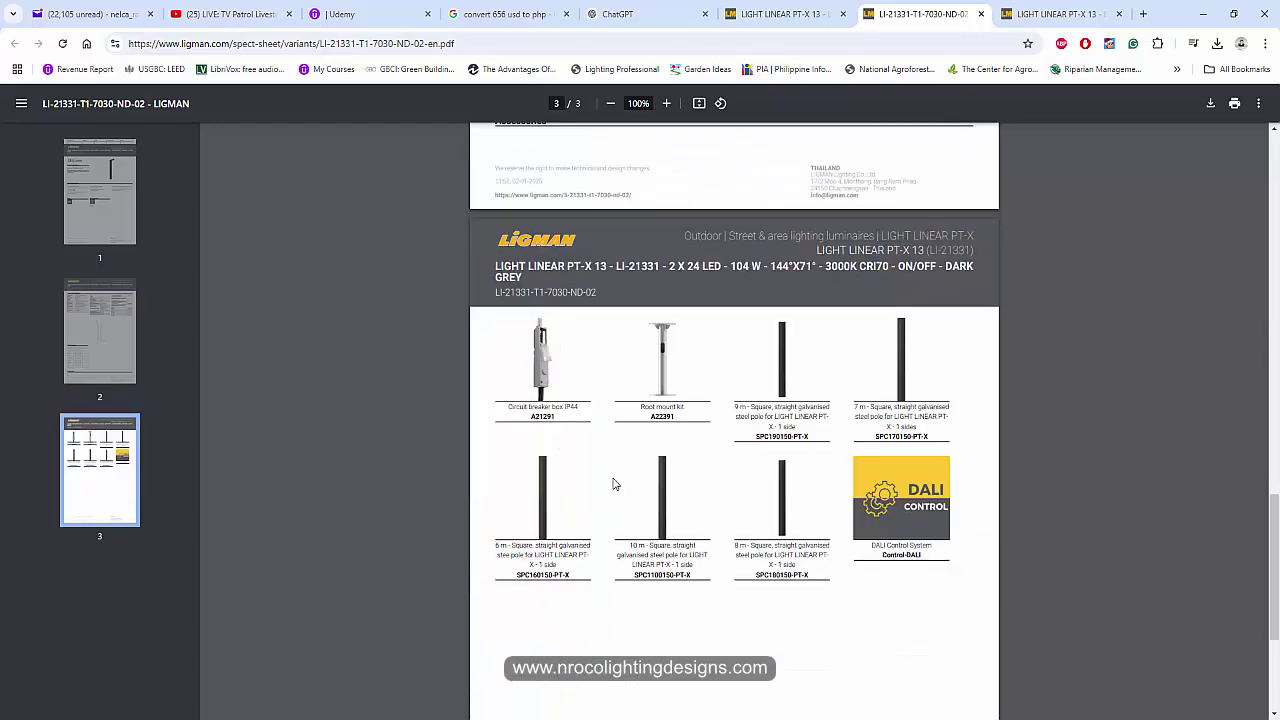
{"action": "scroll", "coordinate": [615, 483], "scroll_direction": "up", "scroll_amount": 3}
{"action": "left_click", "coordinate": [100, 190]}
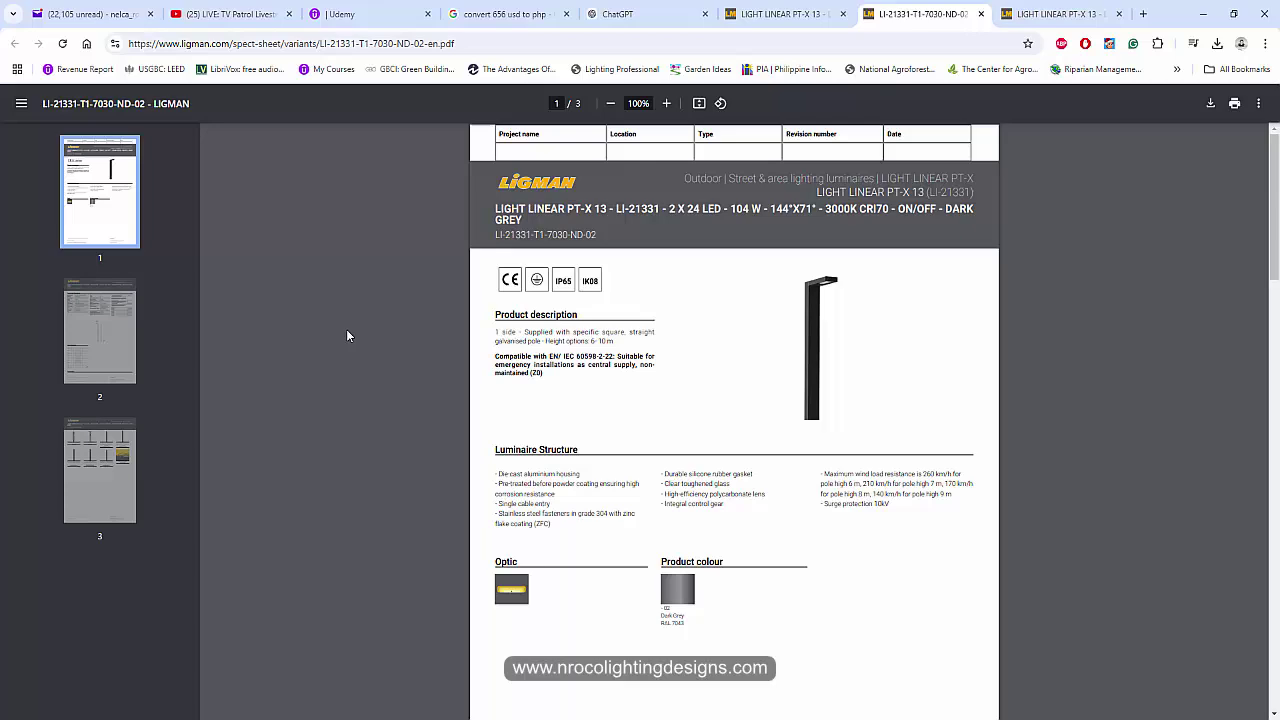
{"action": "scroll", "coordinate": [451, 390], "scroll_direction": "down", "scroll_amount": 8}
{"action": "scroll", "coordinate": [451, 394], "scroll_direction": "up", "scroll_amount": 8}
Return to the variant's web page, close its details window and look over the product page above the code finder.
{"action": "left_click", "coordinate": [782, 14]}
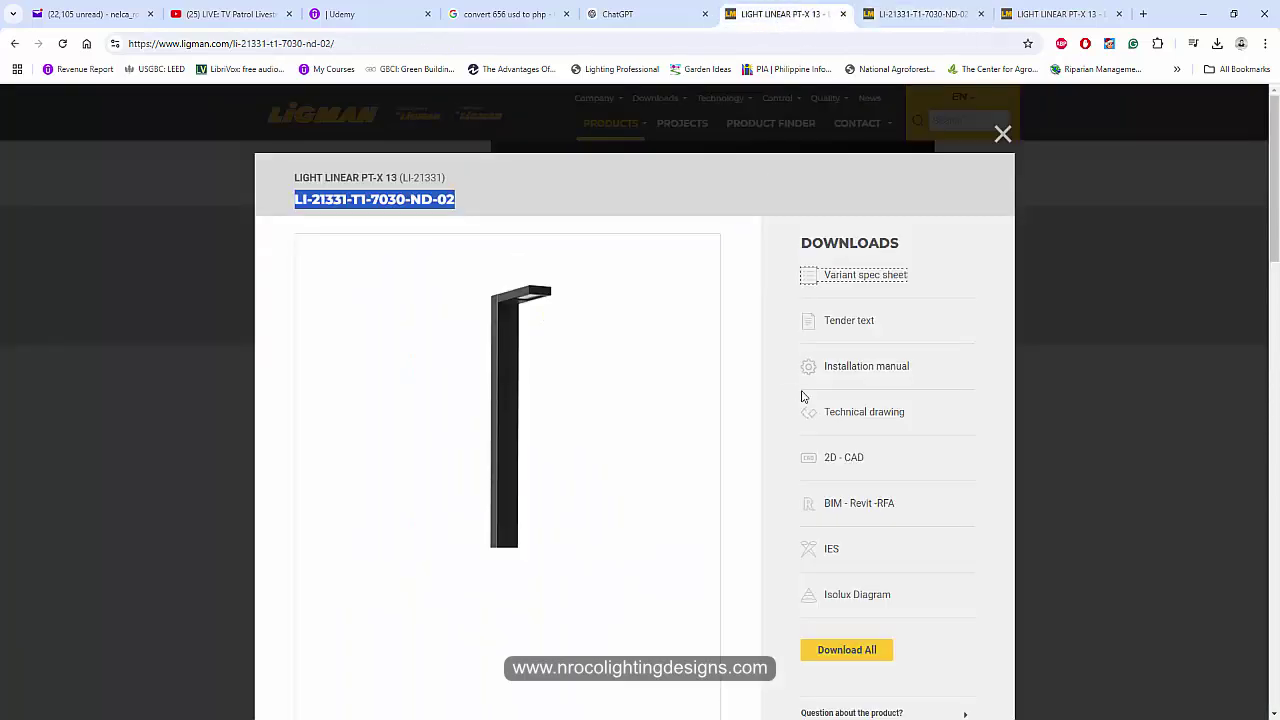
{"action": "left_click", "coordinate": [1002, 135]}
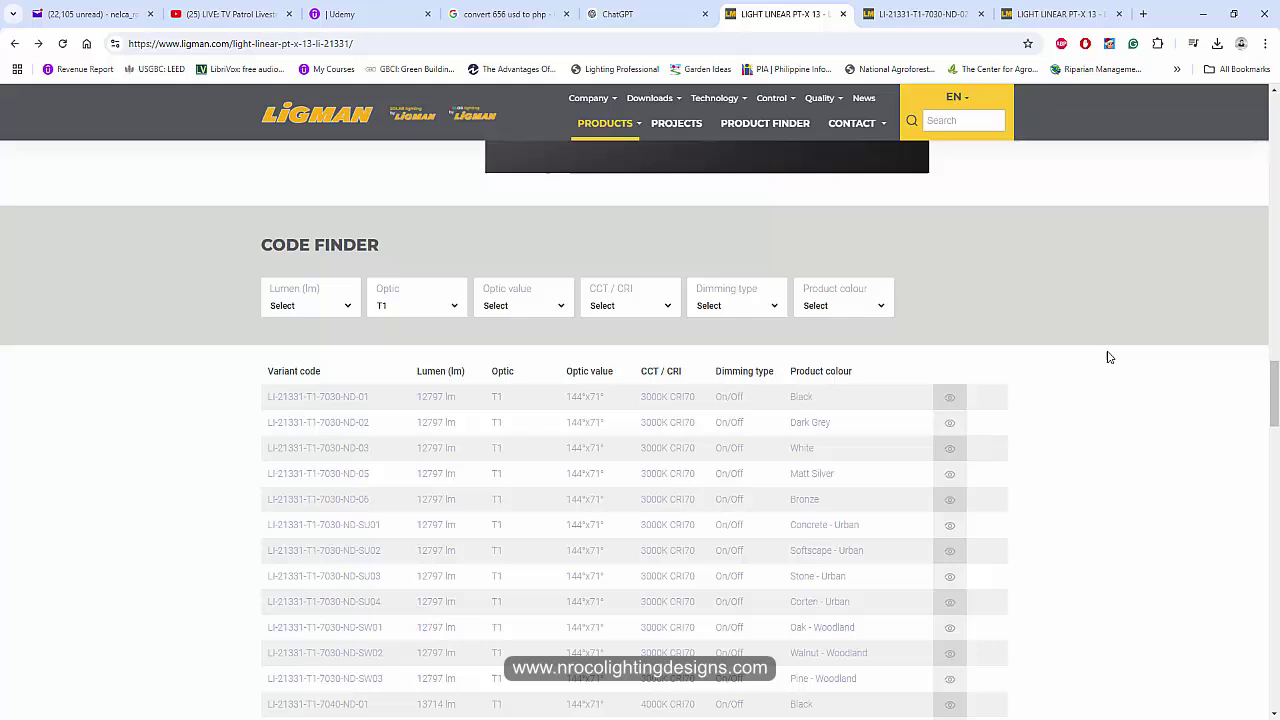
{"action": "scroll", "coordinate": [1100, 360], "scroll_direction": "up", "scroll_amount": 5}
{"action": "scroll", "coordinate": [1080, 378], "scroll_direction": "up", "scroll_amount": 2}
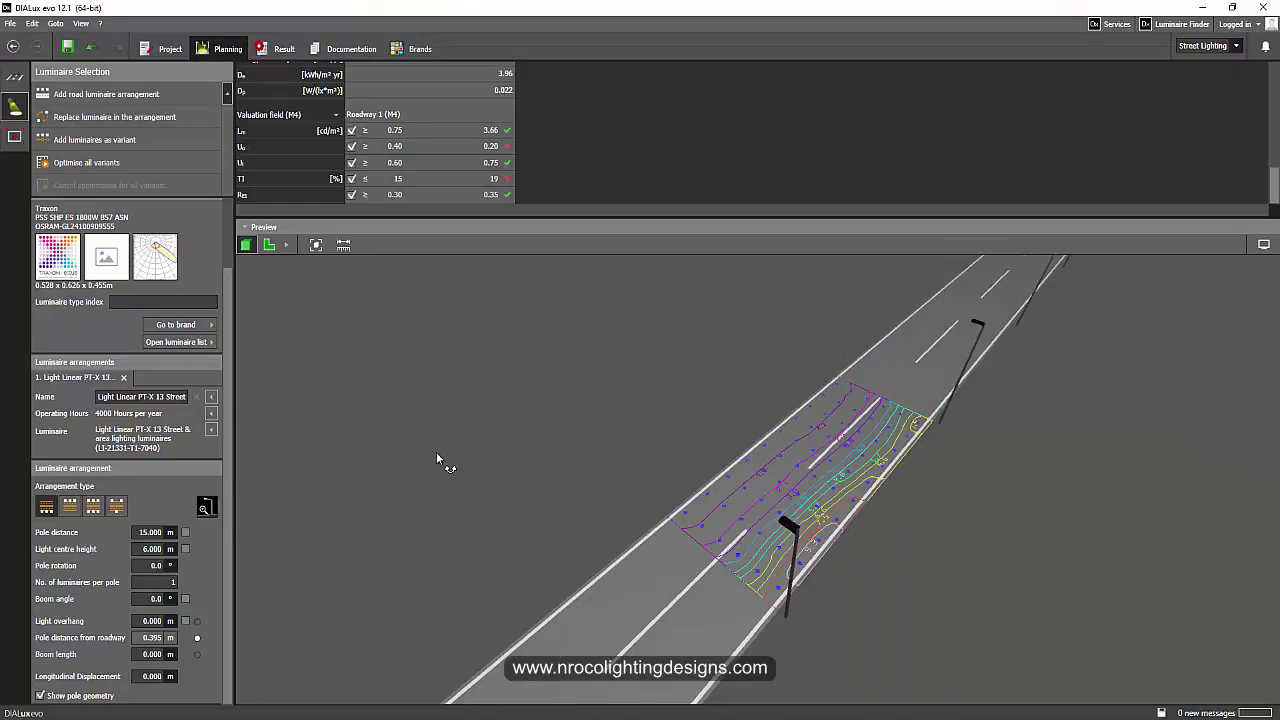
Switch back to DIALux evo and replace the T1 luminaire arrangement with one using LI-21331-T3-7040 from the LI-21331-ULD folder.
{"action": "left_click_drag", "start_coordinate": [437, 458], "coordinate": [676, 520]}
{"action": "scroll", "coordinate": [676, 520], "scroll_direction": "up", "scroll_amount": 4}
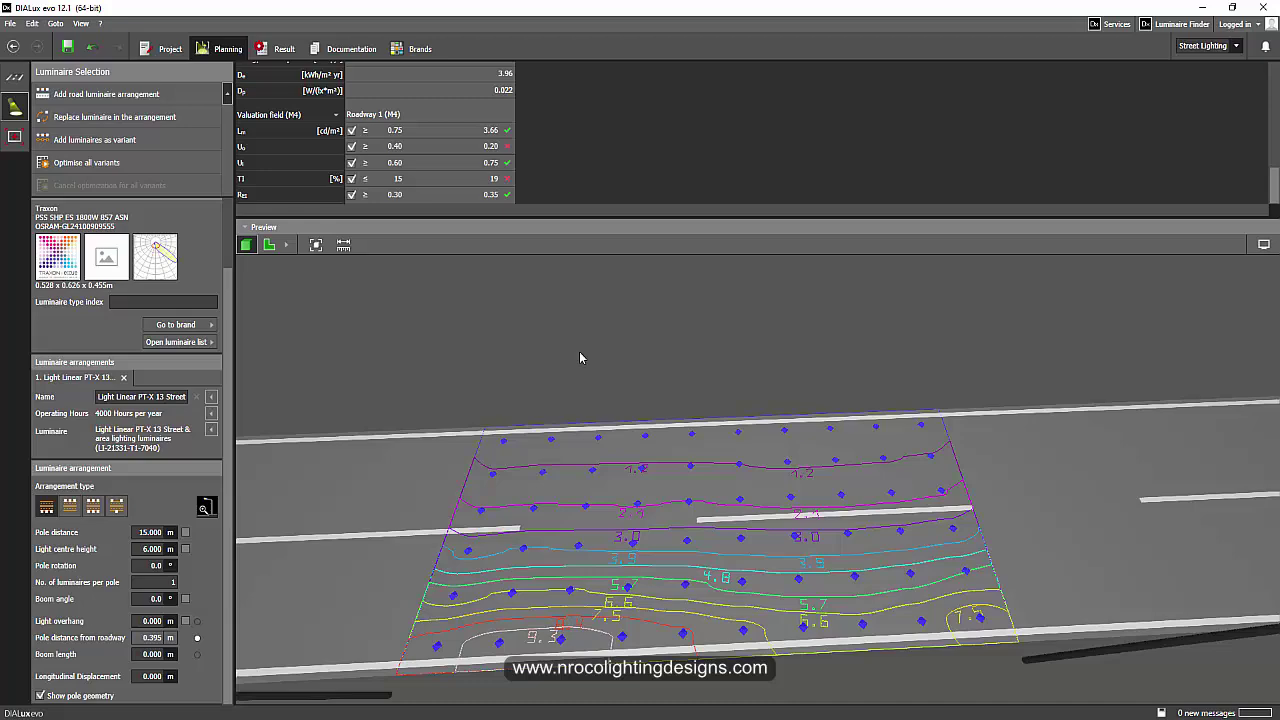
{"action": "left_click", "coordinate": [269, 245]}
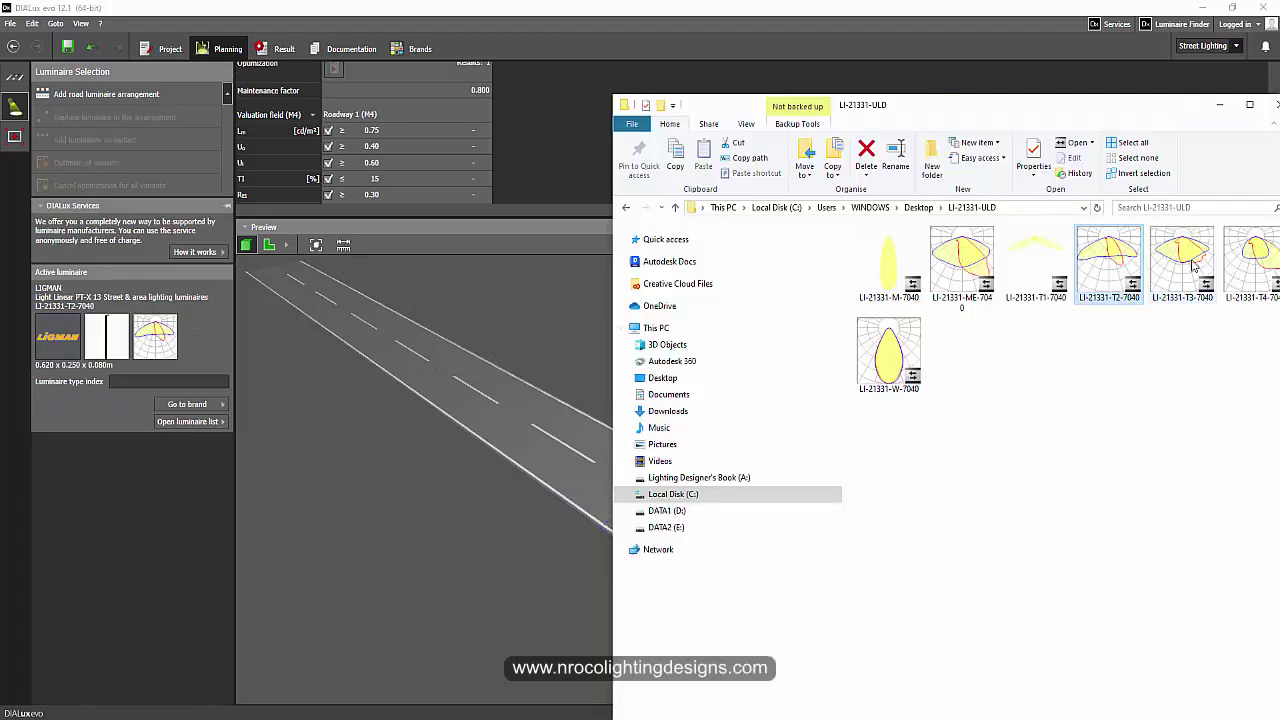
{"action": "left_click_drag", "start_coordinate": [1195, 265], "coordinate": [514, 500]}
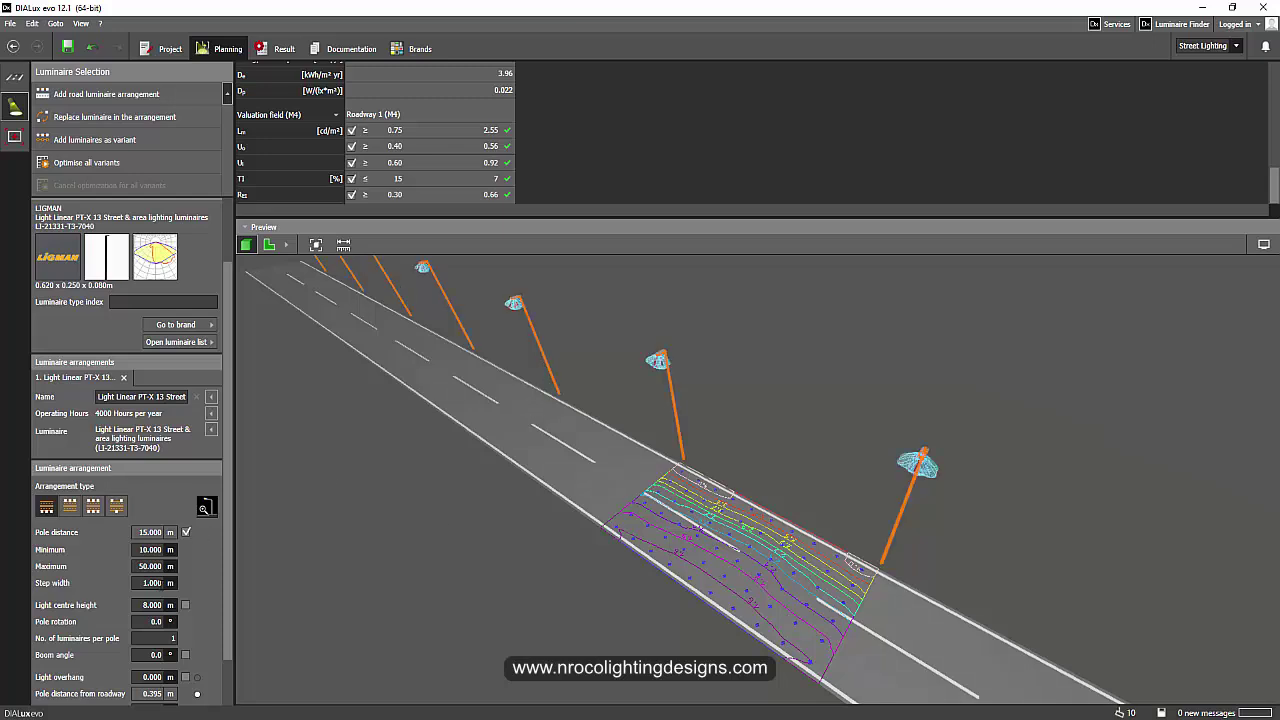
Turn off pole distance optimisation for the T3 arrangement, and set the light centre height to 6 m and the pole distance to 20 m.
{"action": "left_click", "coordinate": [185, 533]}
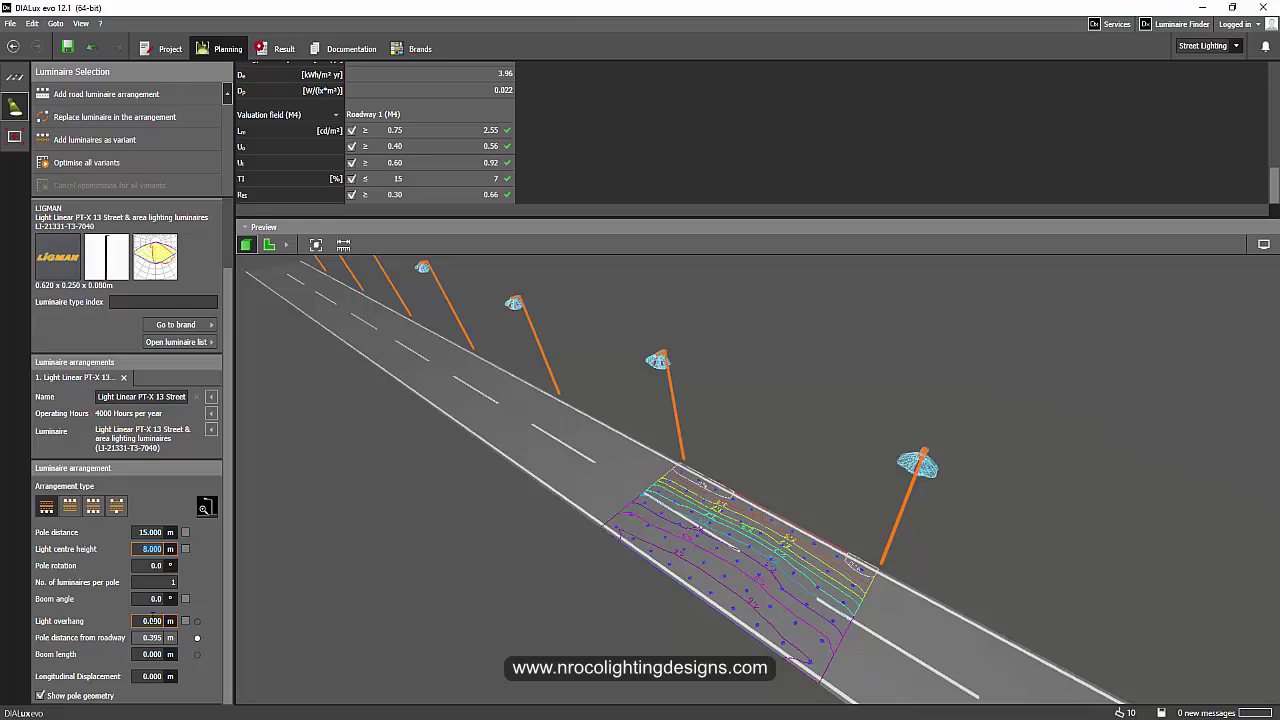
{"action": "key", "text": "Return"}
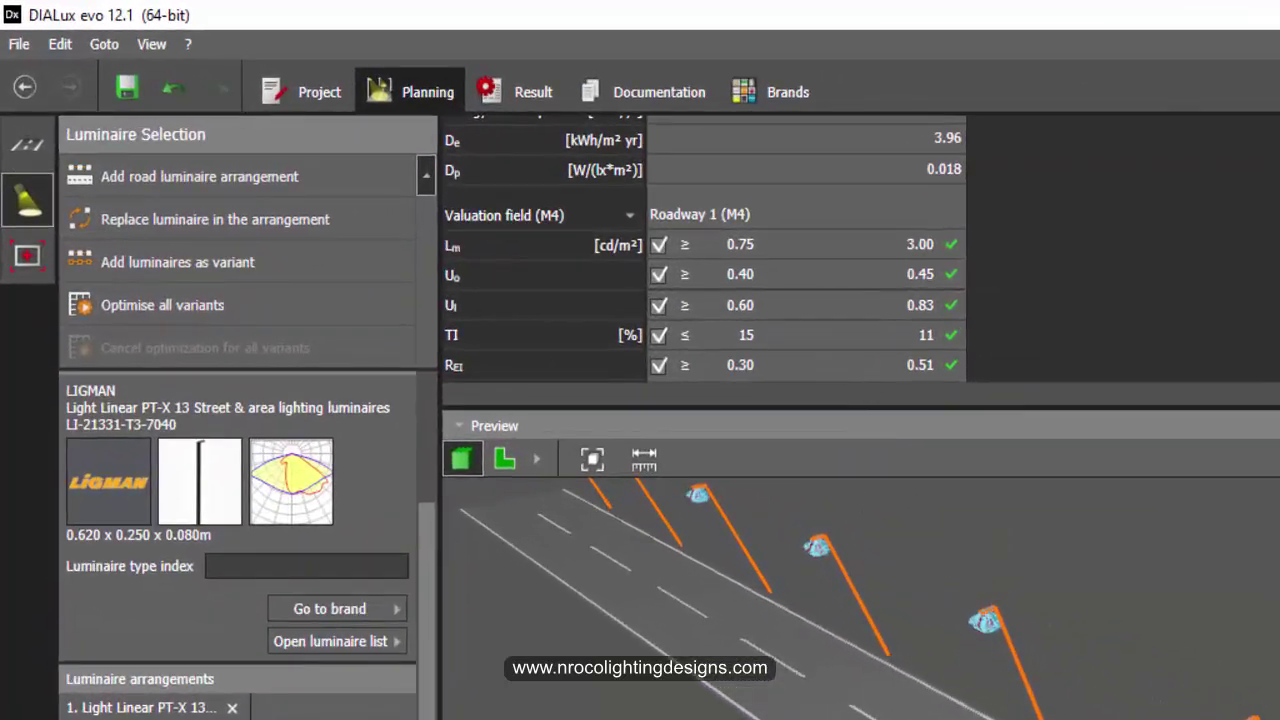
{"action": "key", "text": "Return"}
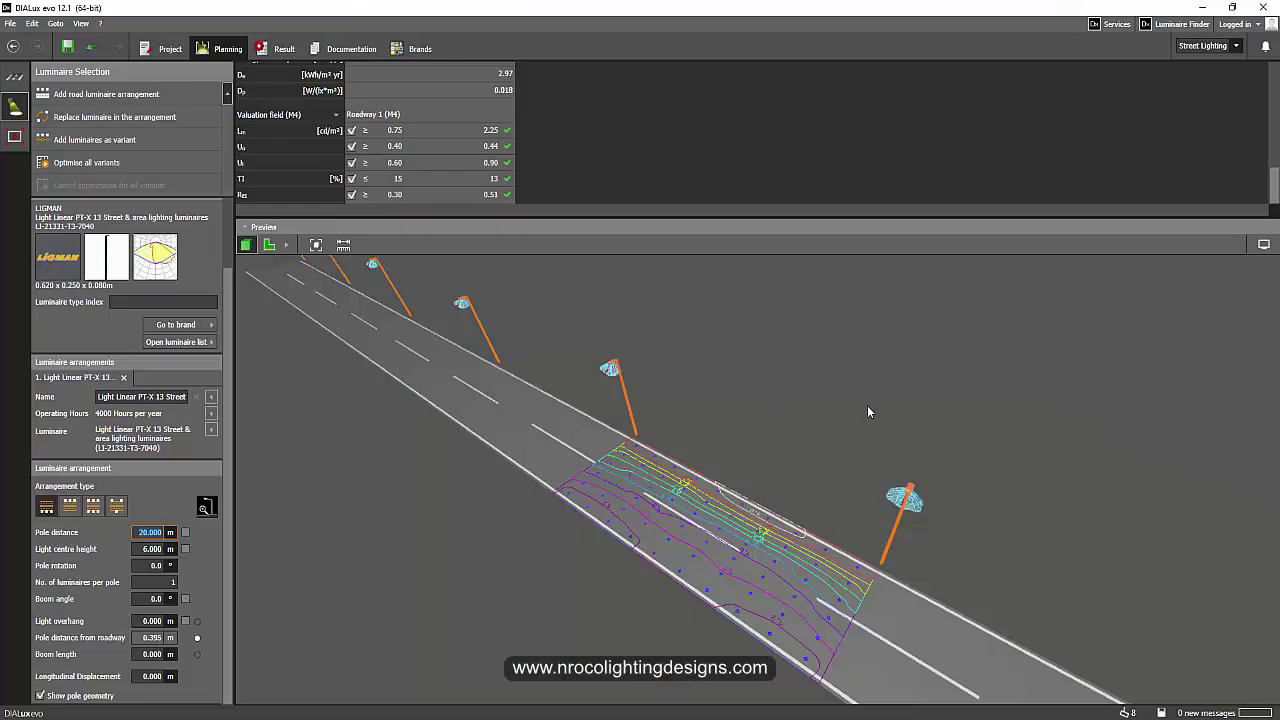
Dismiss the save reminder and enlarge the results table above the 3D preview to check the M4 valuation.
{"action": "mouse_move", "coordinate": [867, 411]}
{"action": "left_mouse_down"}
{"action": "mouse_move", "coordinate": [846, 414]}
{"action": "mouse_move", "coordinate": [875, 391]}
{"action": "left_mouse_up"}
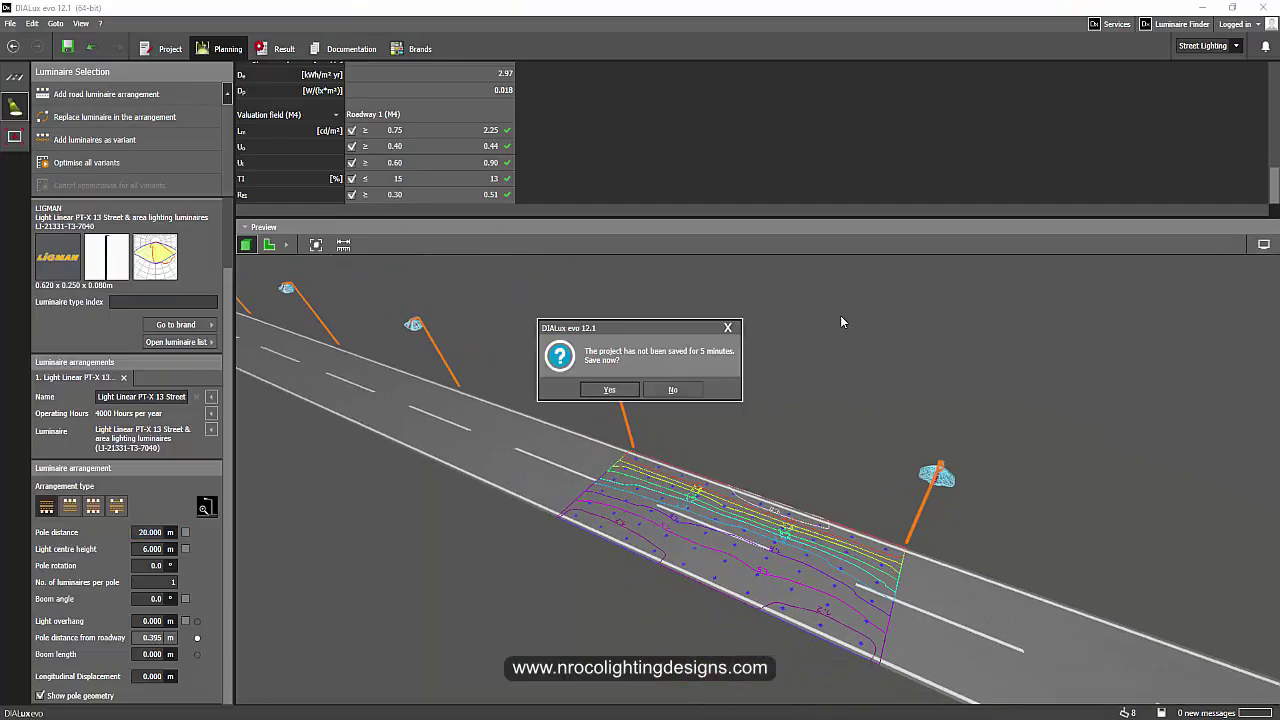
{"action": "left_click", "coordinate": [728, 327]}
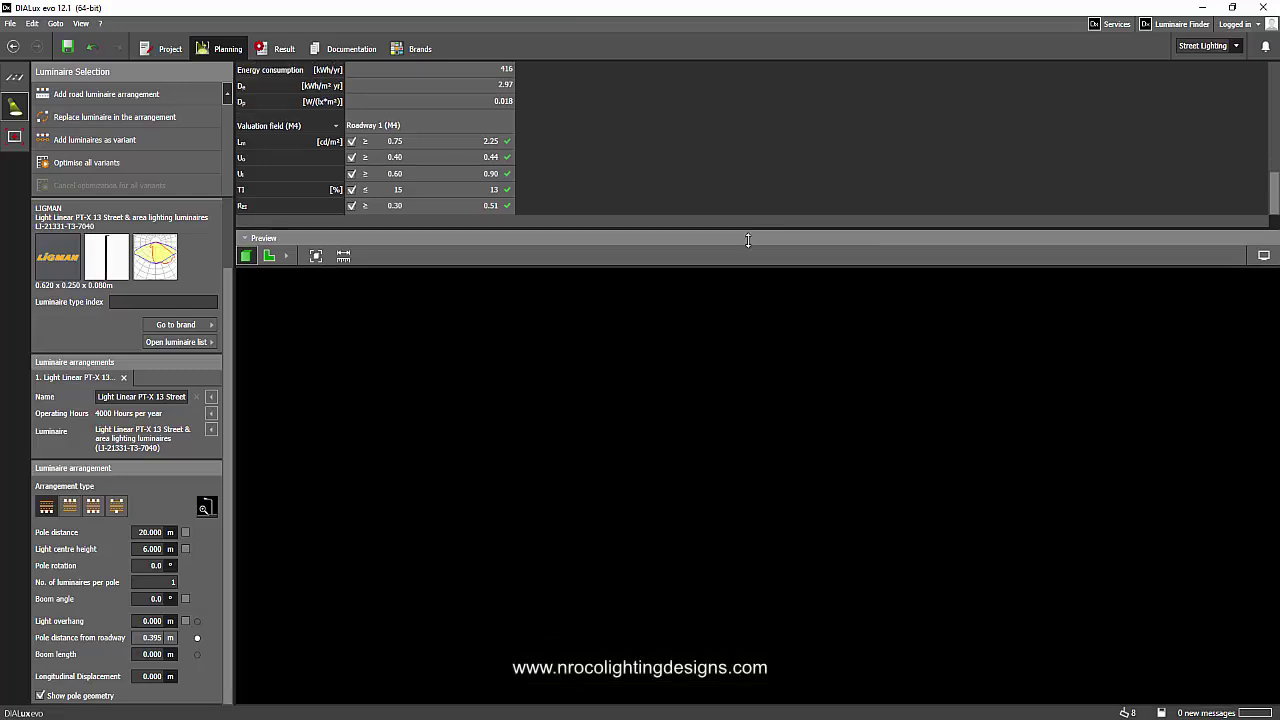
{"action": "left_click_drag", "start_coordinate": [745, 218], "coordinate": [745, 275]}
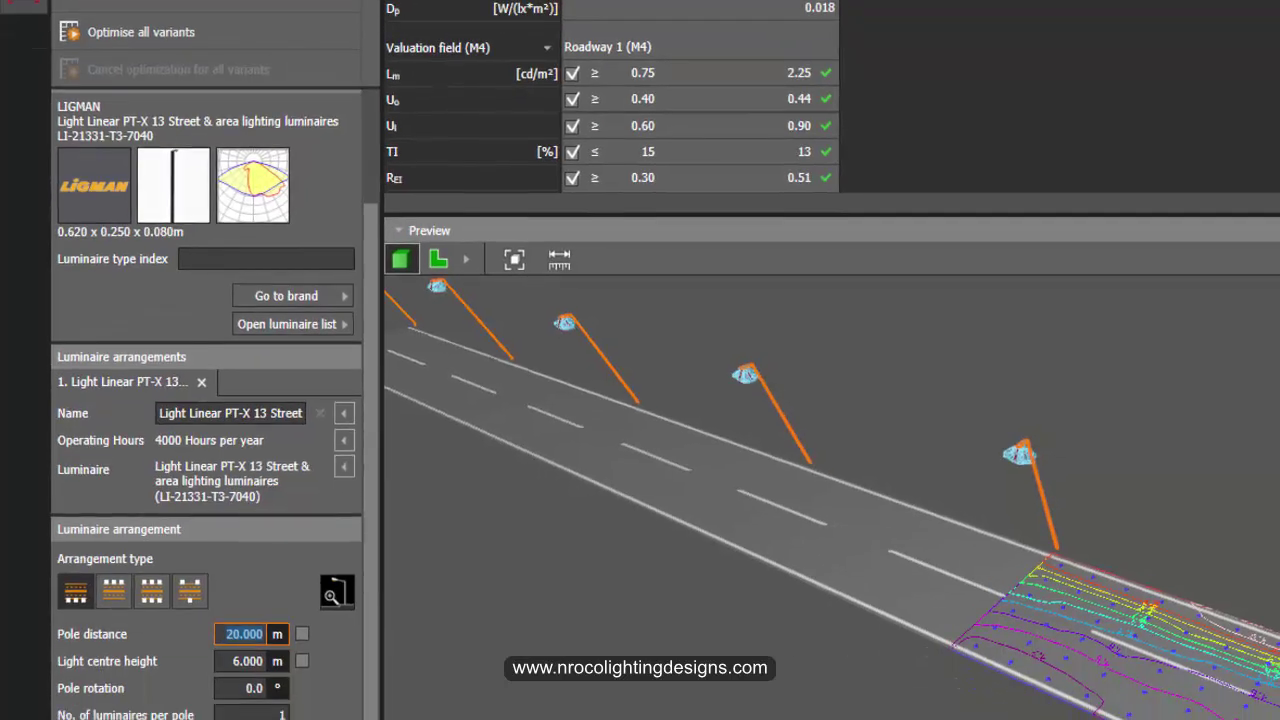
Try pole distances of 25, 30 and 28 m for the T3 arrangement against the M4 valuation, and settle on 26 m.
{"action": "left_click", "coordinate": [240, 634]}
{"action": "type", "text": "25"}
{"action": "key", "text": "Return"}
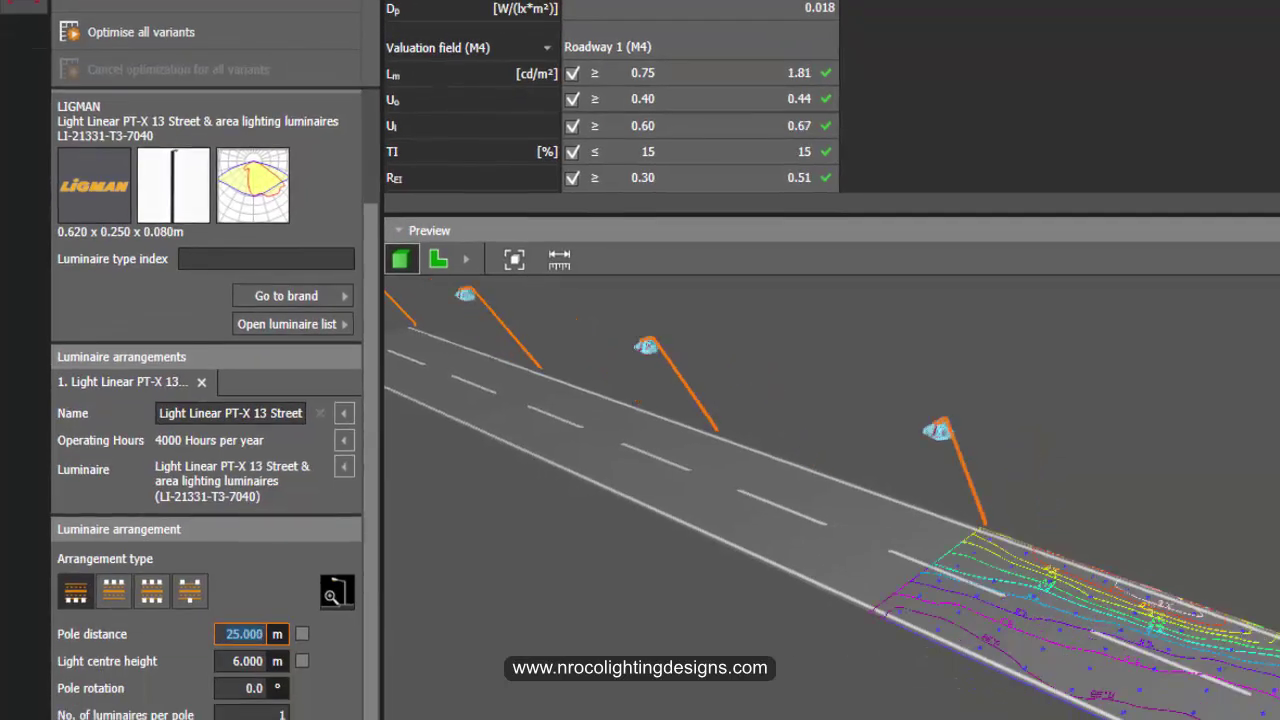
{"action": "type", "text": "30"}
{"action": "key", "text": "Return"}
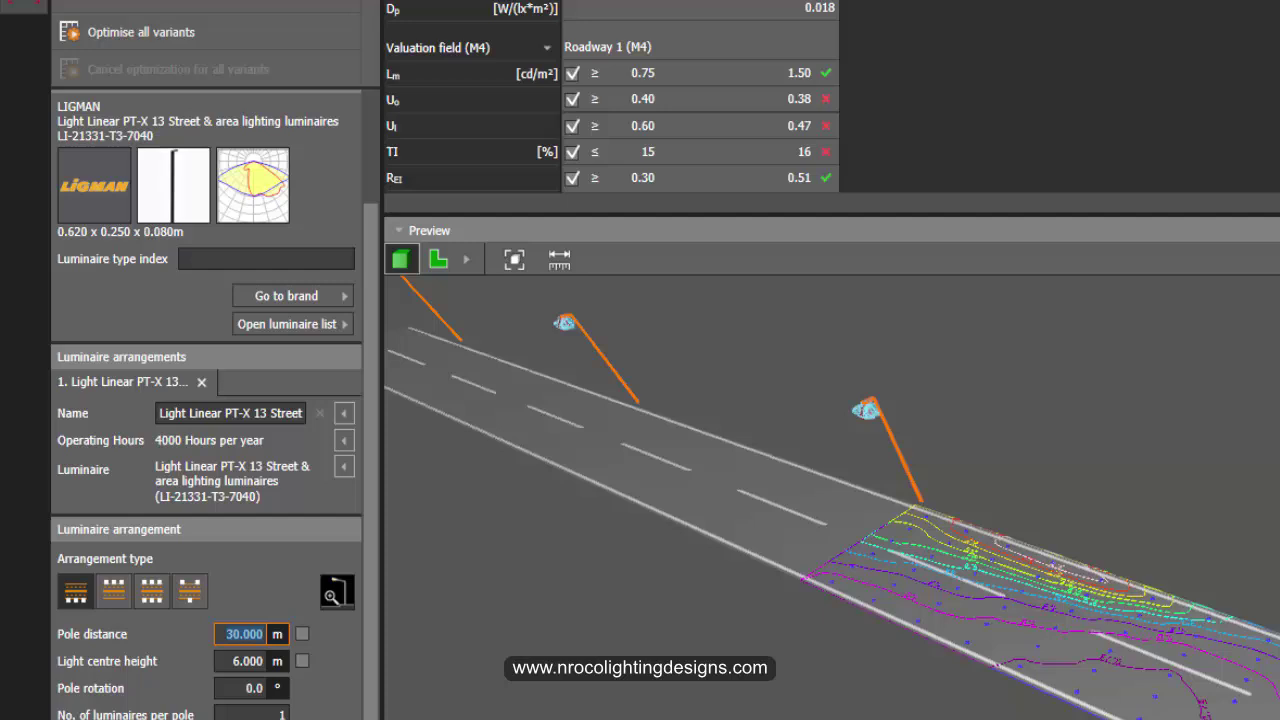
{"action": "type", "text": "28"}
{"action": "key", "text": "Return"}
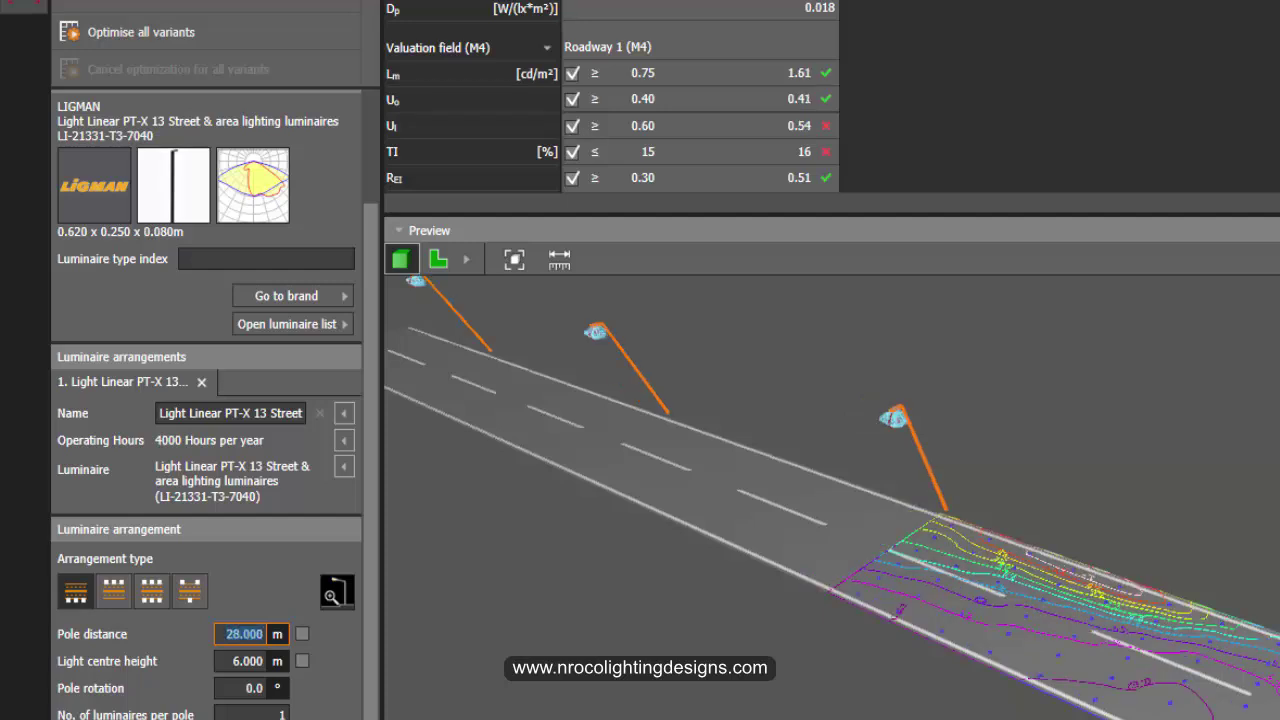
{"action": "type", "text": "26"}
{"action": "key", "text": "Return"}
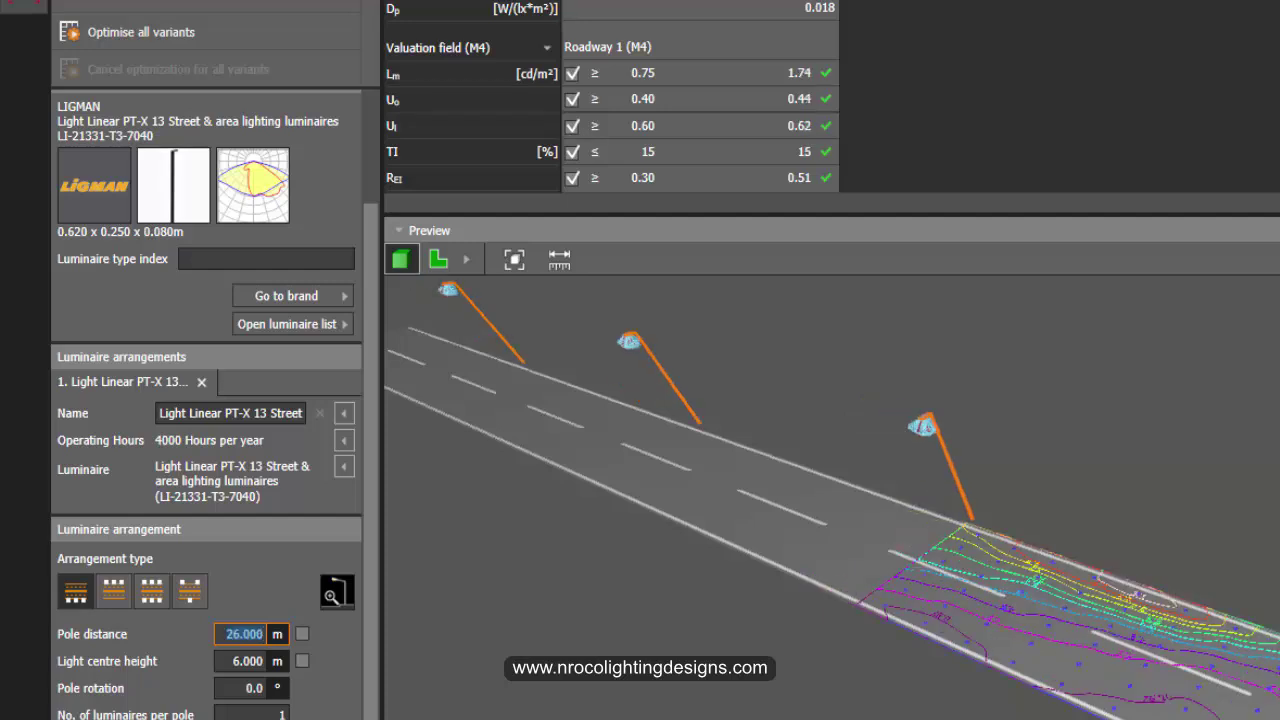
Examine the pole row and isolines in the 3D preview, comparing them with the optic patterns on the Ligman product page.
{"action": "left_click_drag", "start_coordinate": [655, 668], "coordinate": [874, 514]}
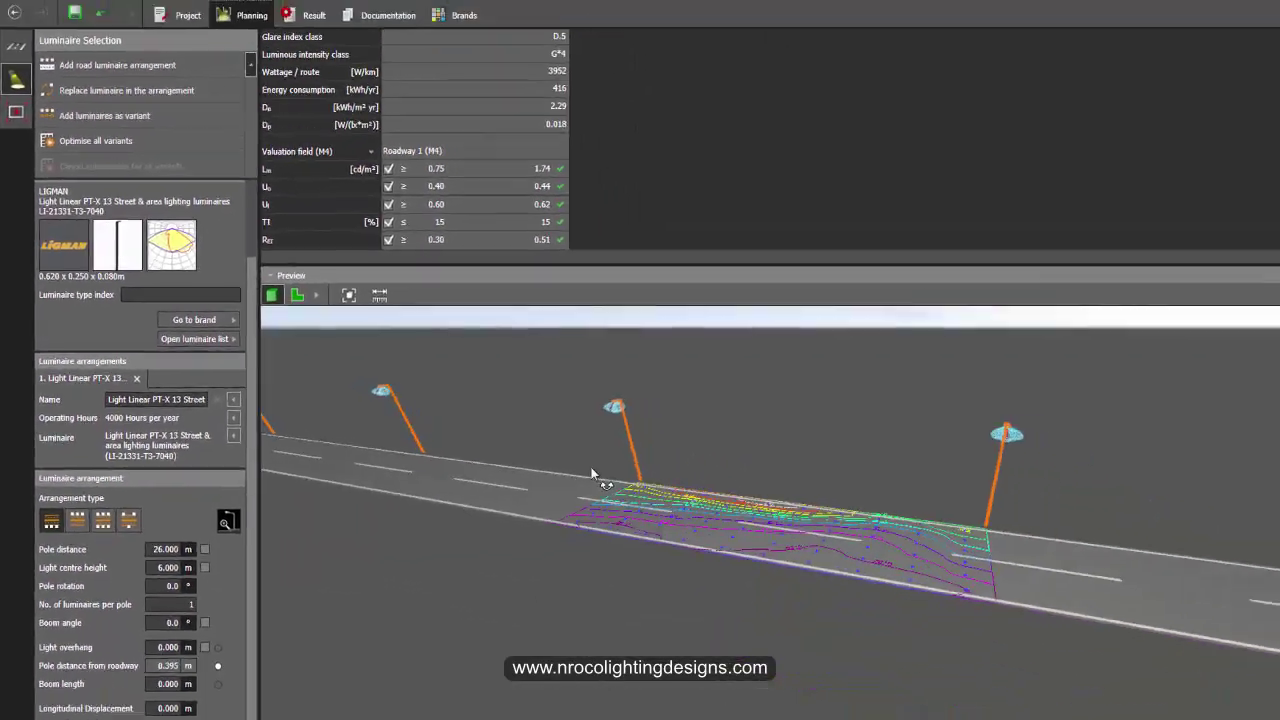
{"action": "left_click_drag", "start_coordinate": [591, 467], "coordinate": [713, 455]}
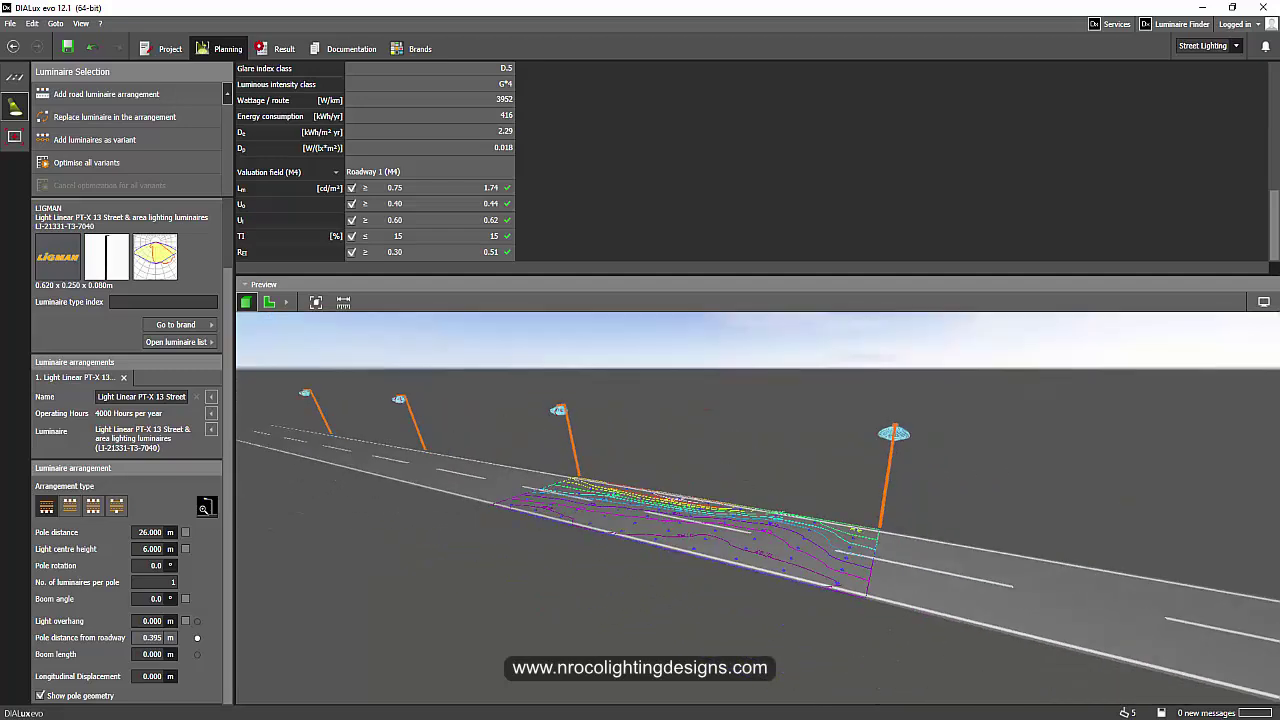
{"action": "key", "text": "alt+Tab"}
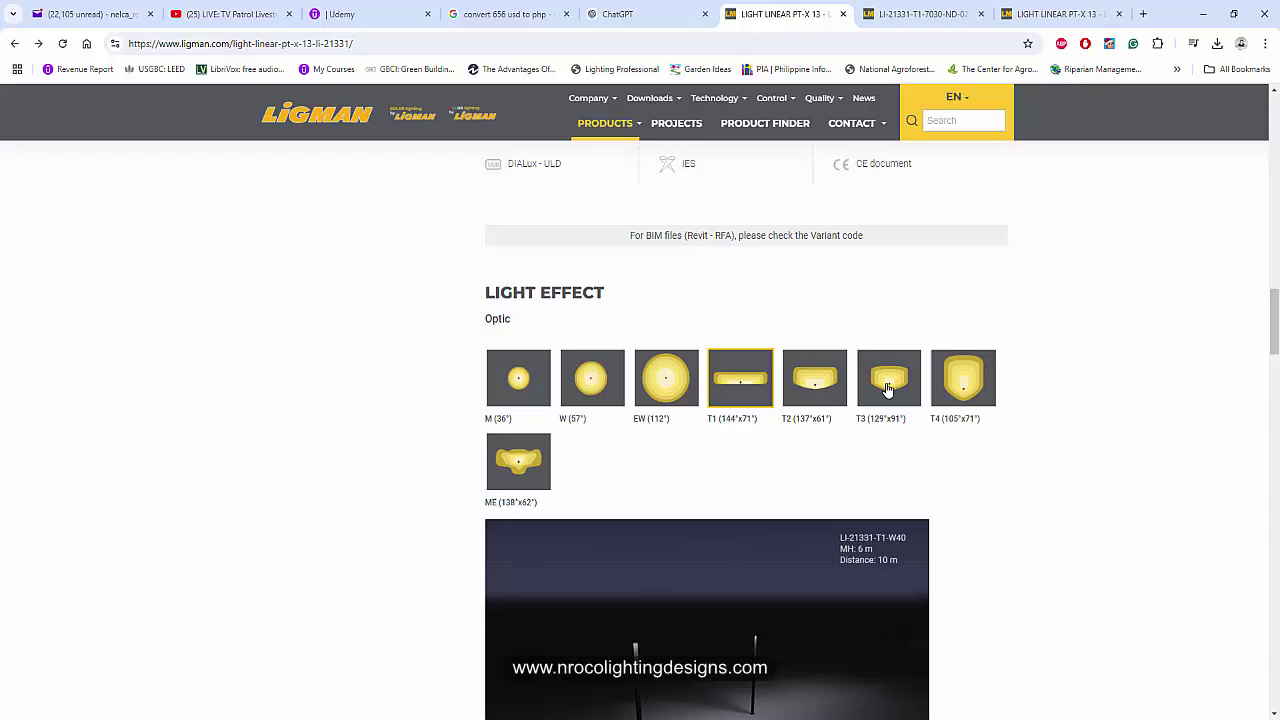
{"action": "key", "text": "alt+Tab"}
{"action": "left_click_drag", "start_coordinate": [523, 402], "coordinate": [661, 686]}
Switch to the Ligman product page and look over the luminaire picture, finish options and pole height information.
{"action": "key", "text": "alt+Tab"}
{"action": "scroll", "coordinate": [766, 343], "scroll_direction": "up", "scroll_amount": 20}
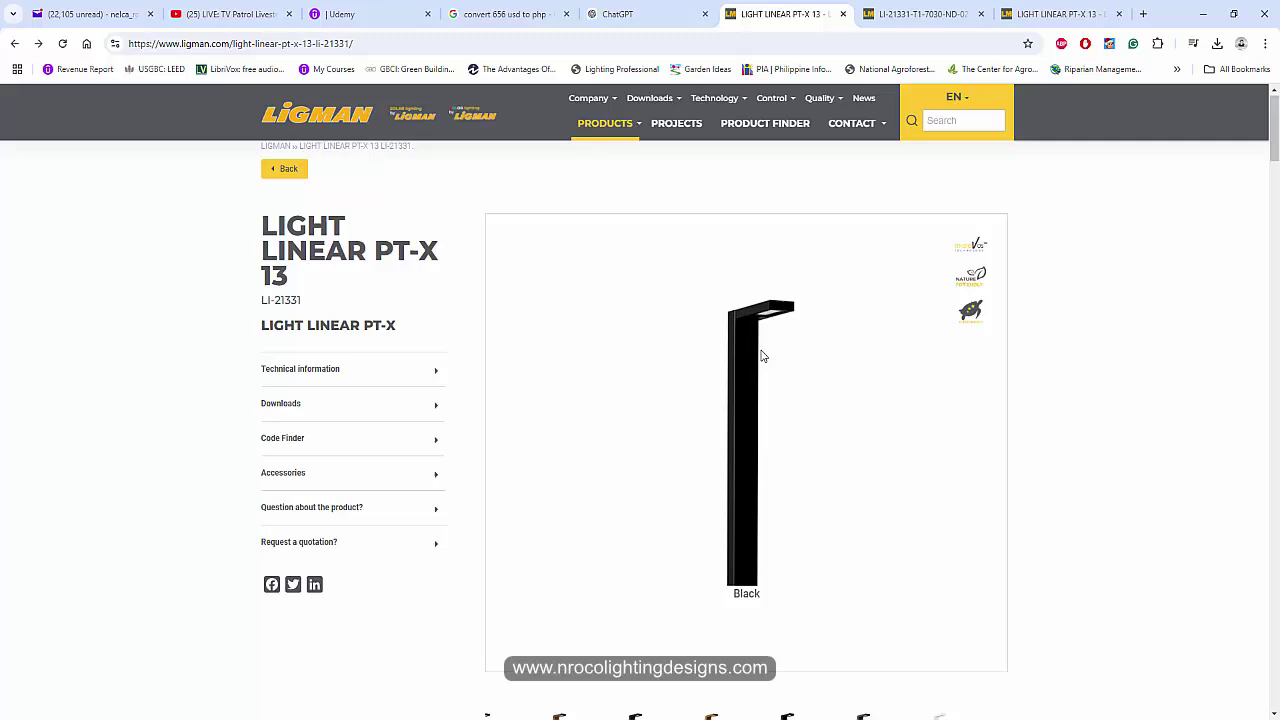
{"action": "scroll", "coordinate": [760, 360], "scroll_direction": "down", "scroll_amount": 2}
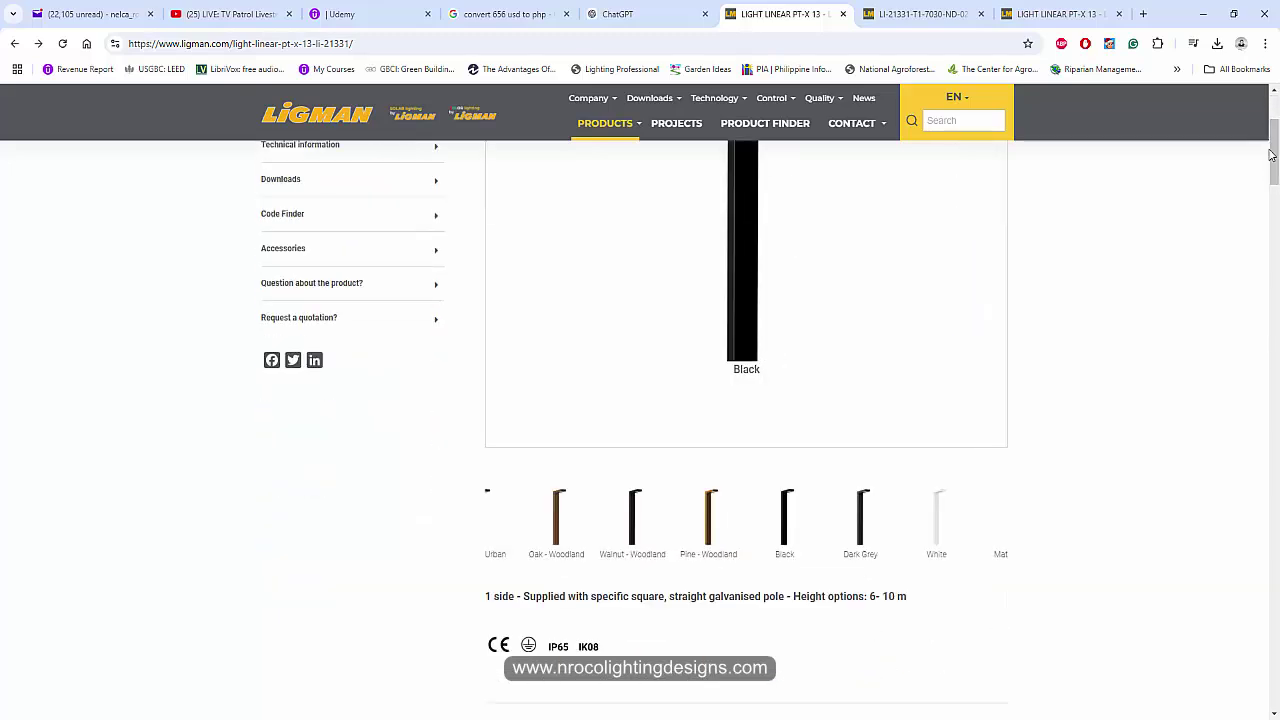
{"action": "scroll", "coordinate": [1271, 153], "scroll_direction": "up", "scroll_amount": 1}
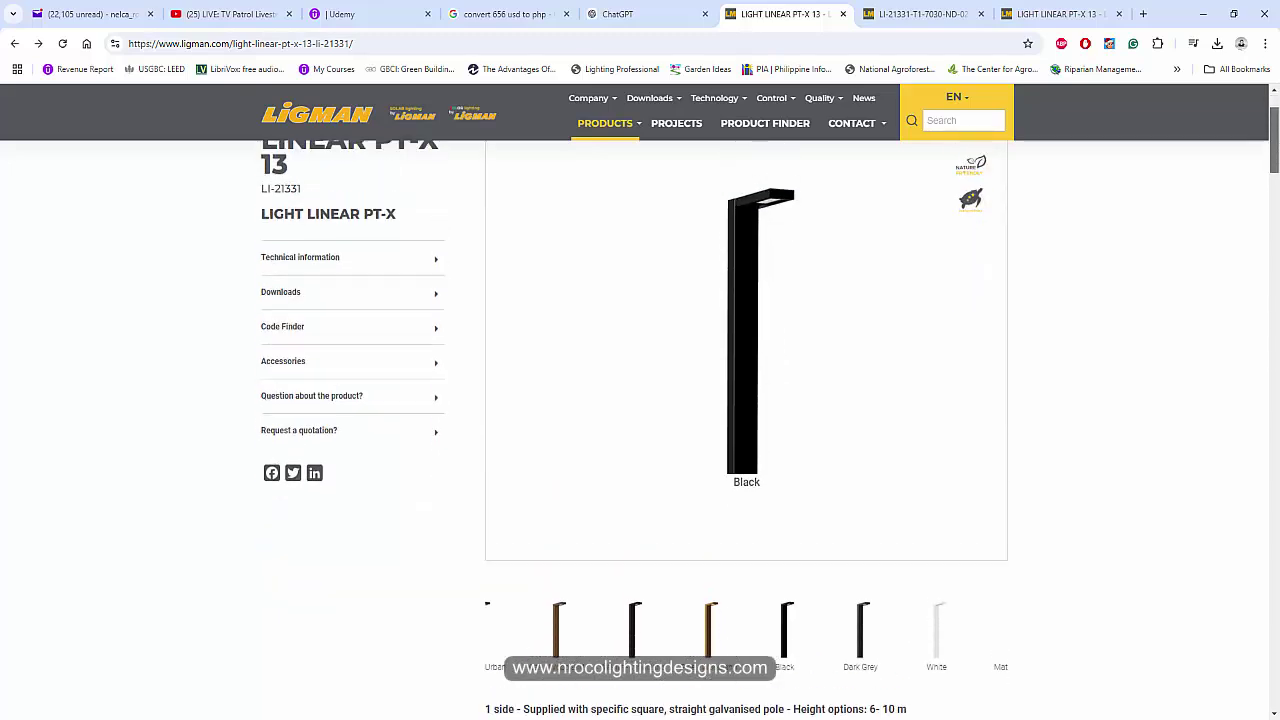
{"action": "scroll", "coordinate": [1000, 400], "scroll_direction": "up", "scroll_amount": 1}
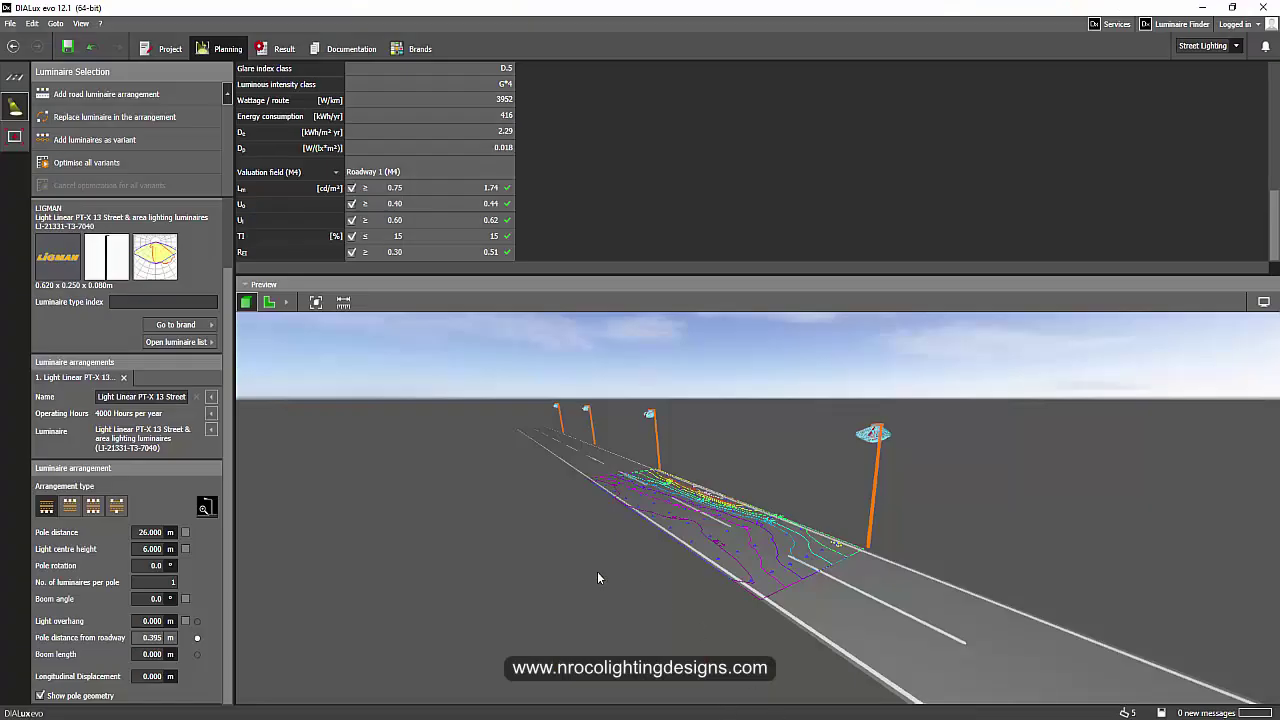
Return to DIALux evo and inspect the street lighting layout from both sides of the road in the 3D preview.
{"action": "right_click_drag", "start_coordinate": [543, 545], "coordinate": [493, 555]}
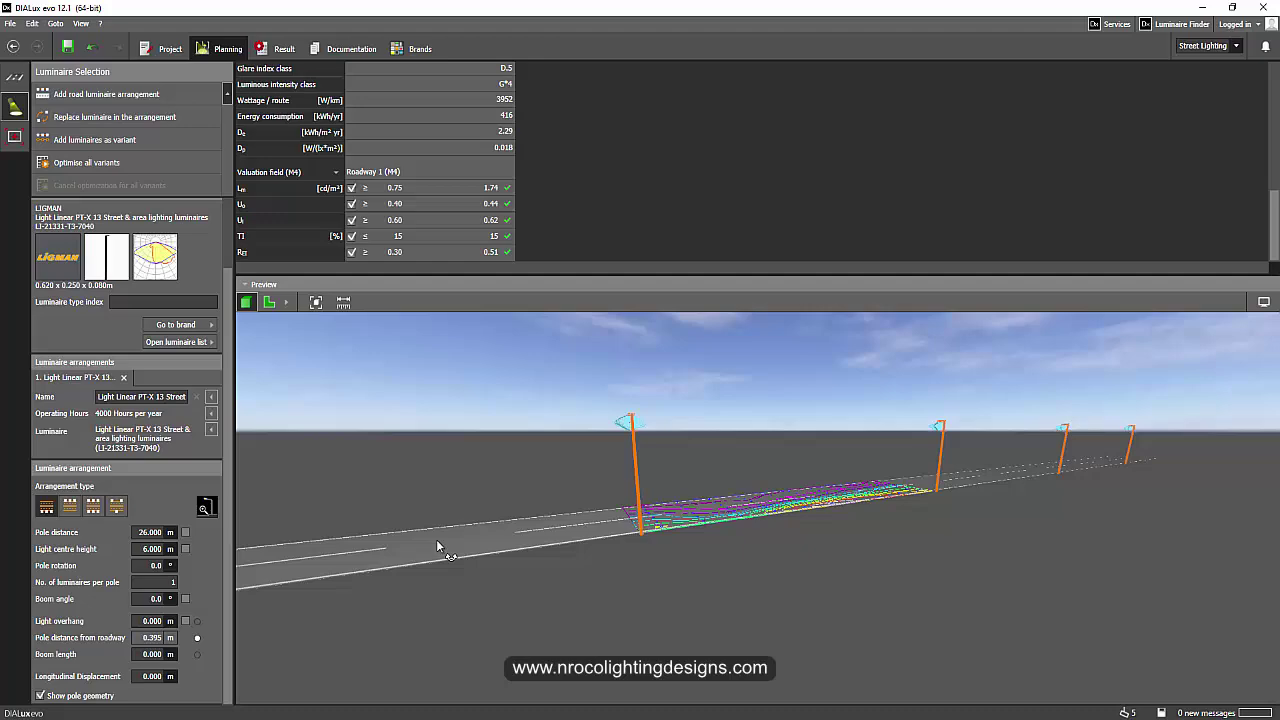
{"action": "left_click_drag", "start_coordinate": [437, 545], "coordinate": [578, 566]}
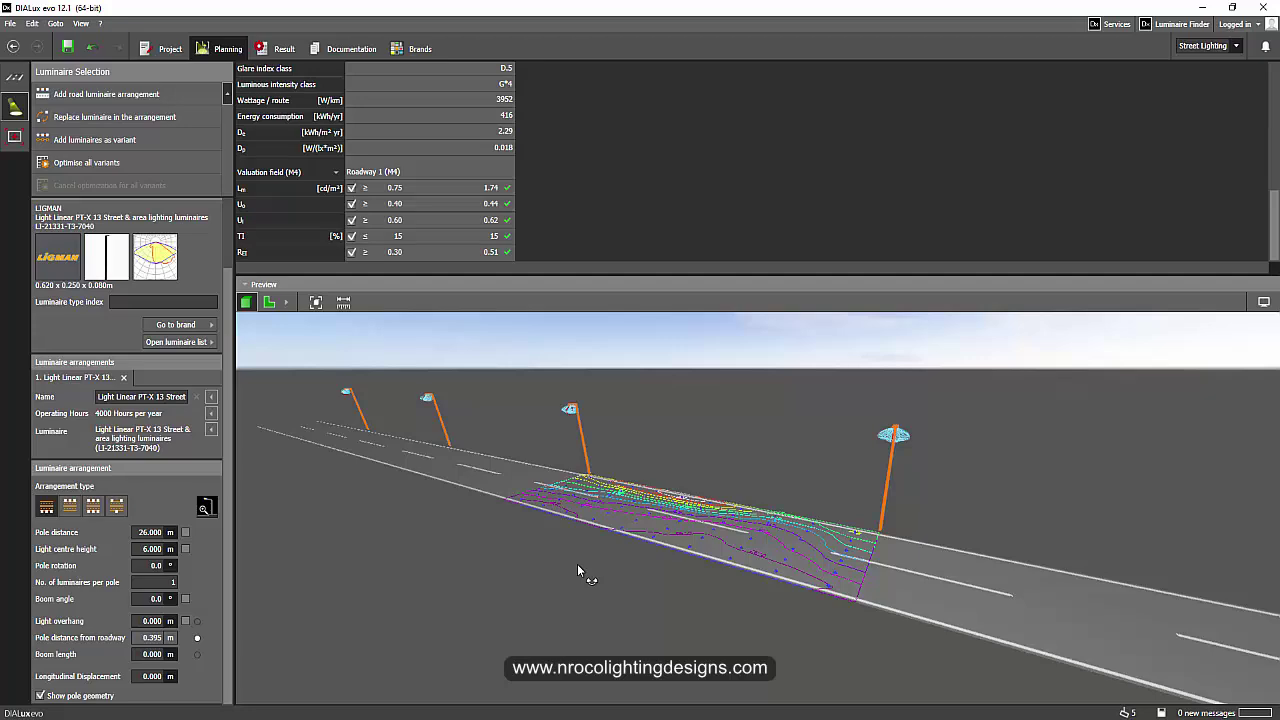
{"action": "left_click_drag", "start_coordinate": [577, 568], "coordinate": [576, 568]}
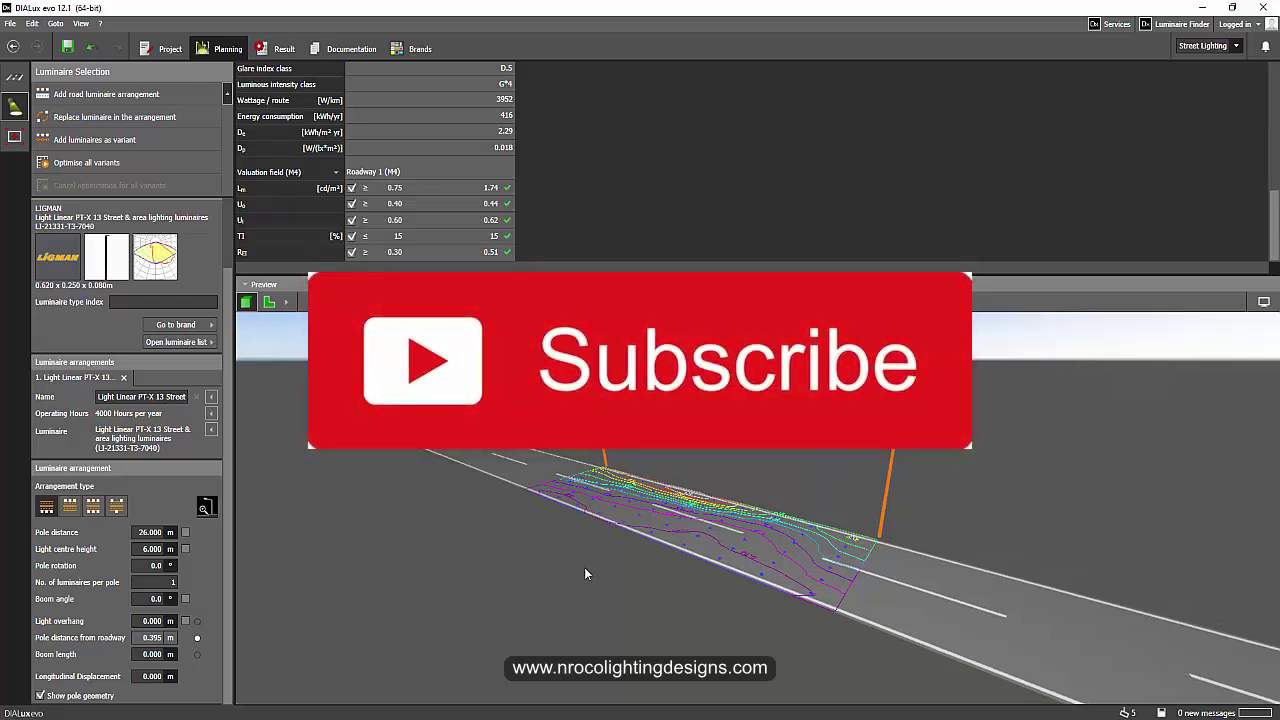
Switch to the browser and look through both pages of the course list on the instructor's Udemy profile.
{"action": "mouse_move", "coordinate": [633, 719]}
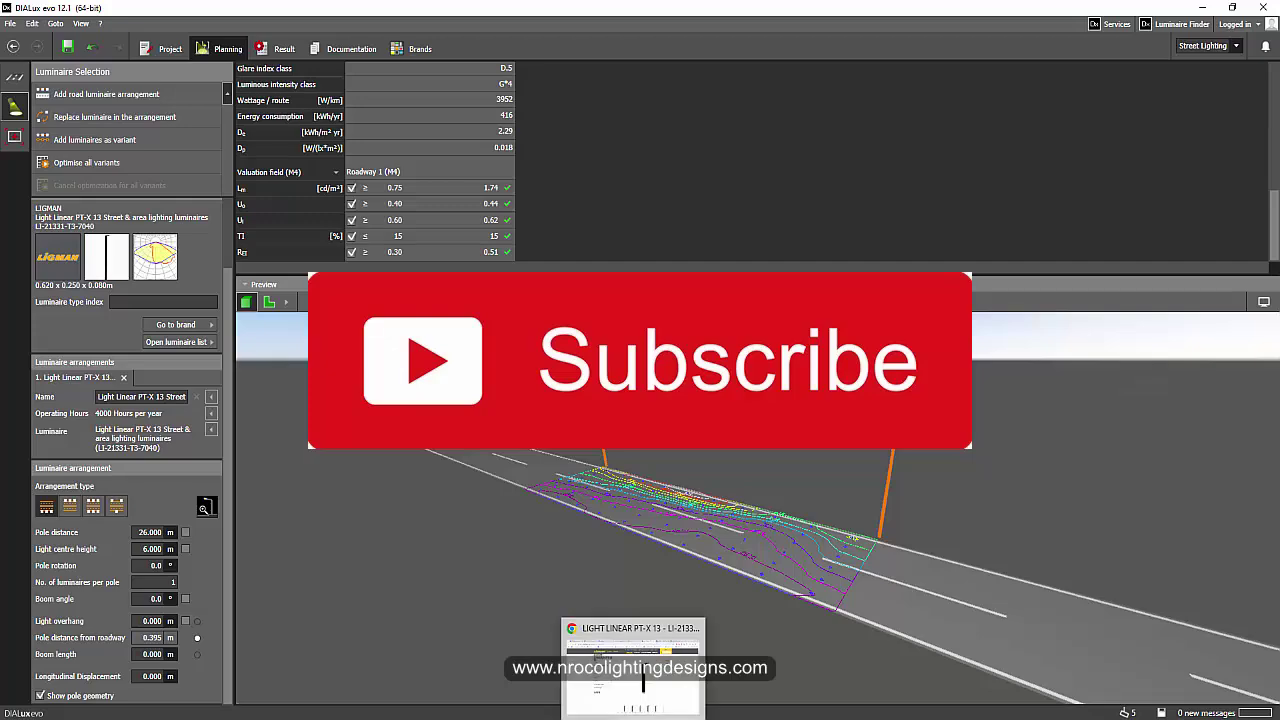
{"action": "left_click", "coordinate": [633, 665]}
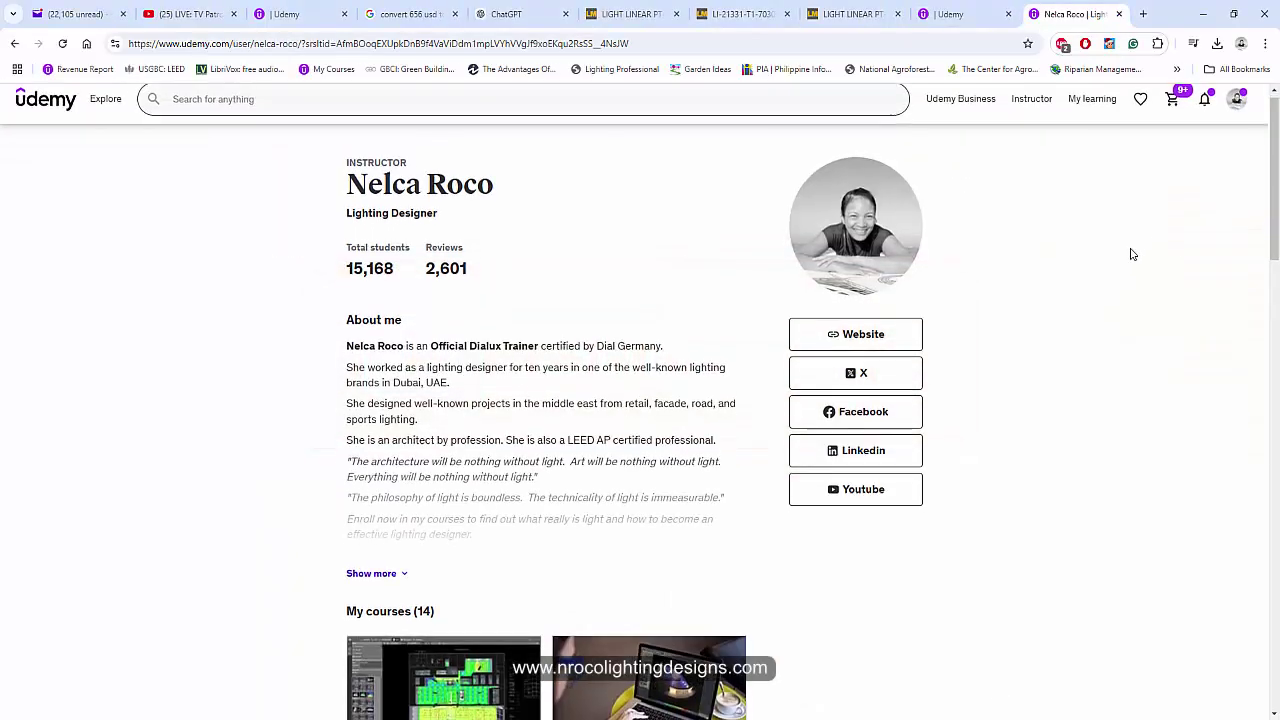
{"action": "left_click_drag", "start_coordinate": [1274, 172], "coordinate": [1230, 244]}
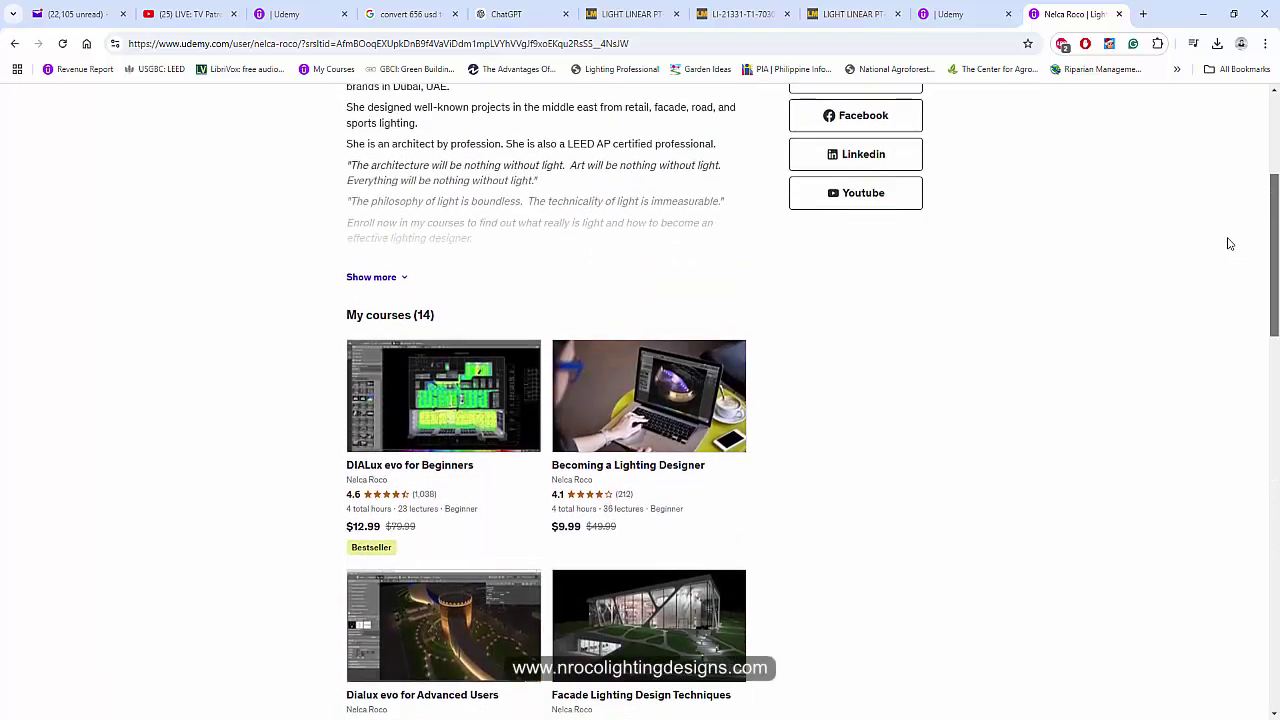
{"action": "scroll", "coordinate": [1108, 283], "scroll_direction": "up", "scroll_amount": 4}
{"action": "scroll", "coordinate": [1029, 326], "scroll_direction": "down", "scroll_amount": 15}
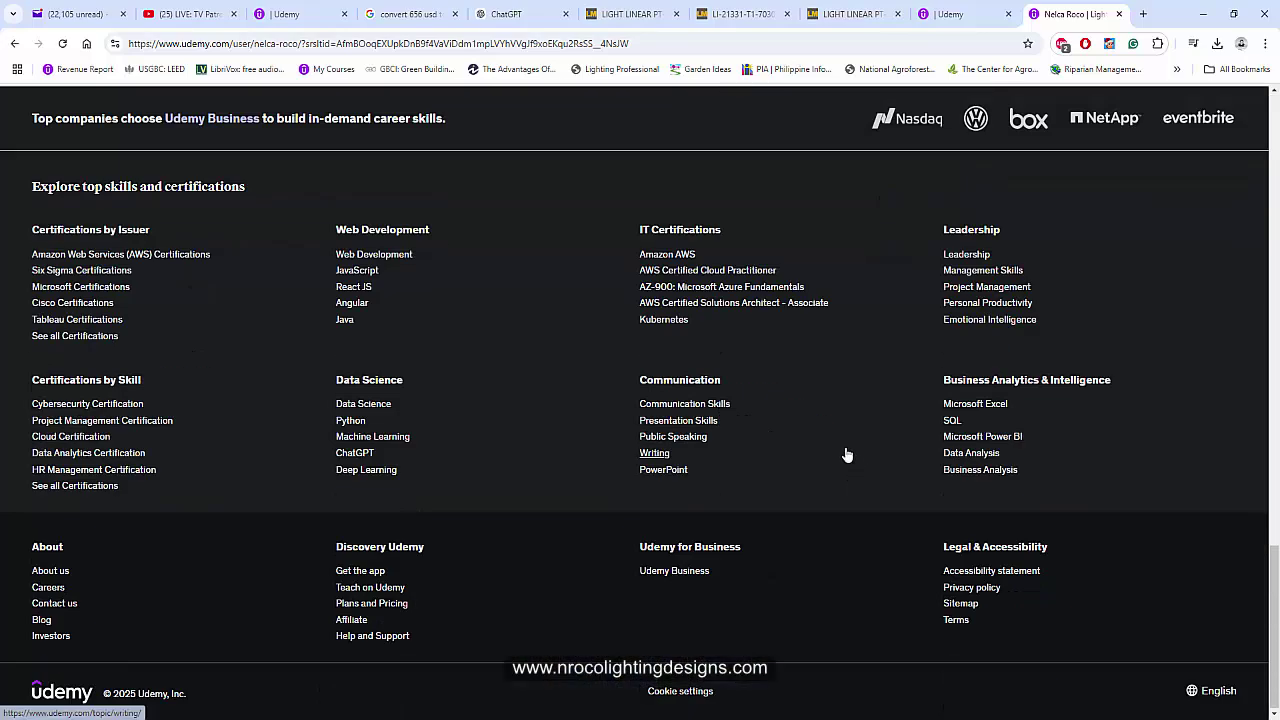
{"action": "scroll", "coordinate": [800, 465], "scroll_direction": "up", "scroll_amount": 9}
{"action": "scroll", "coordinate": [777, 463], "scroll_direction": "down", "scroll_amount": 5}
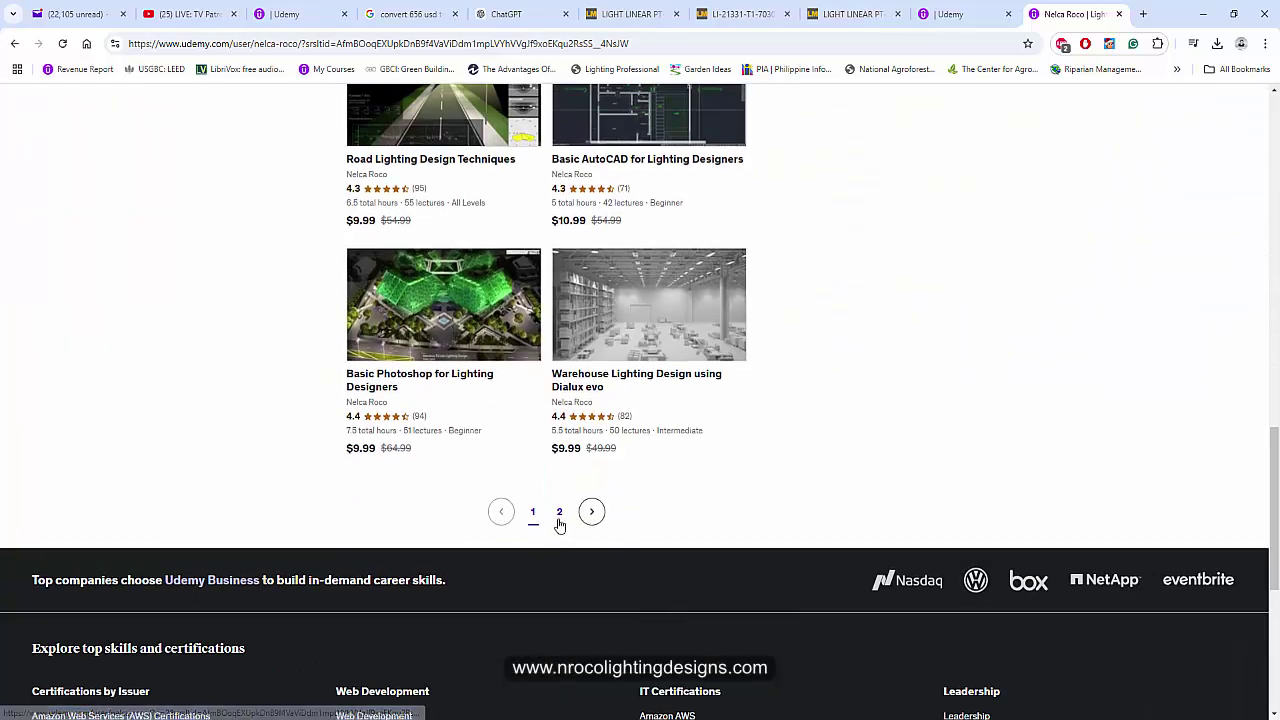
{"action": "left_click", "coordinate": [560, 523]}
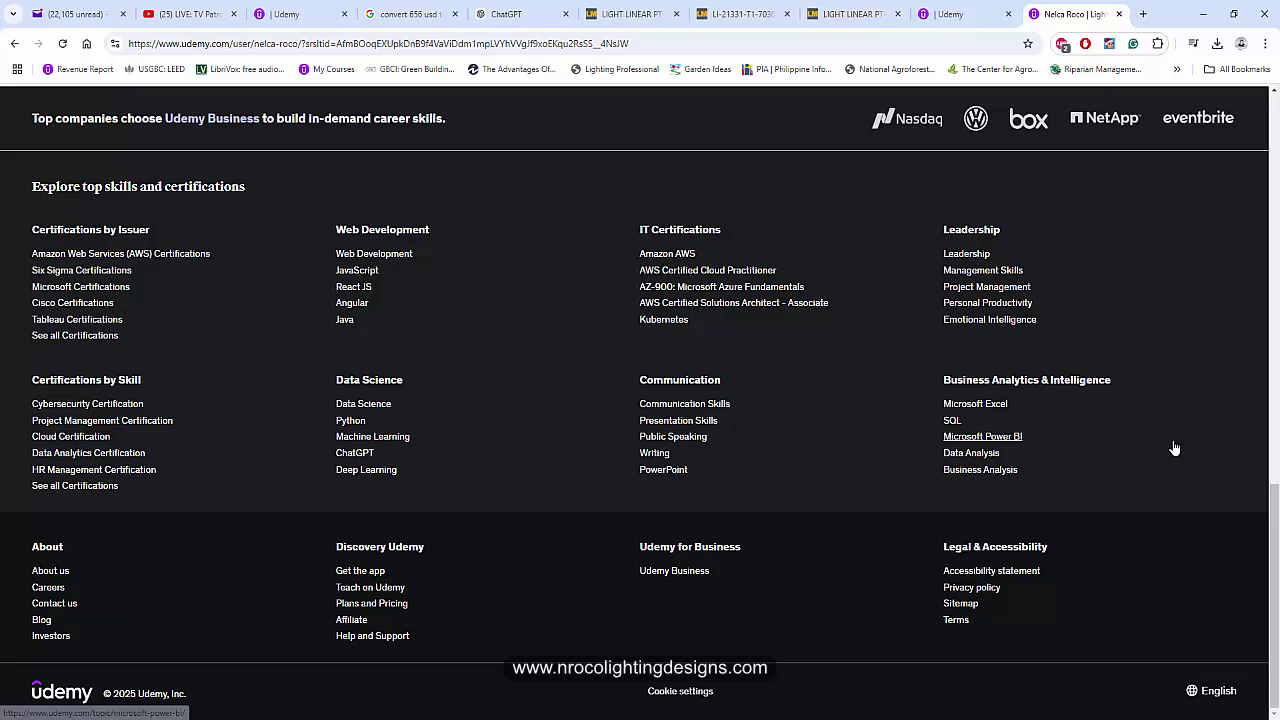
{"action": "scroll", "coordinate": [1153, 405], "scroll_direction": "up", "scroll_amount": 4}
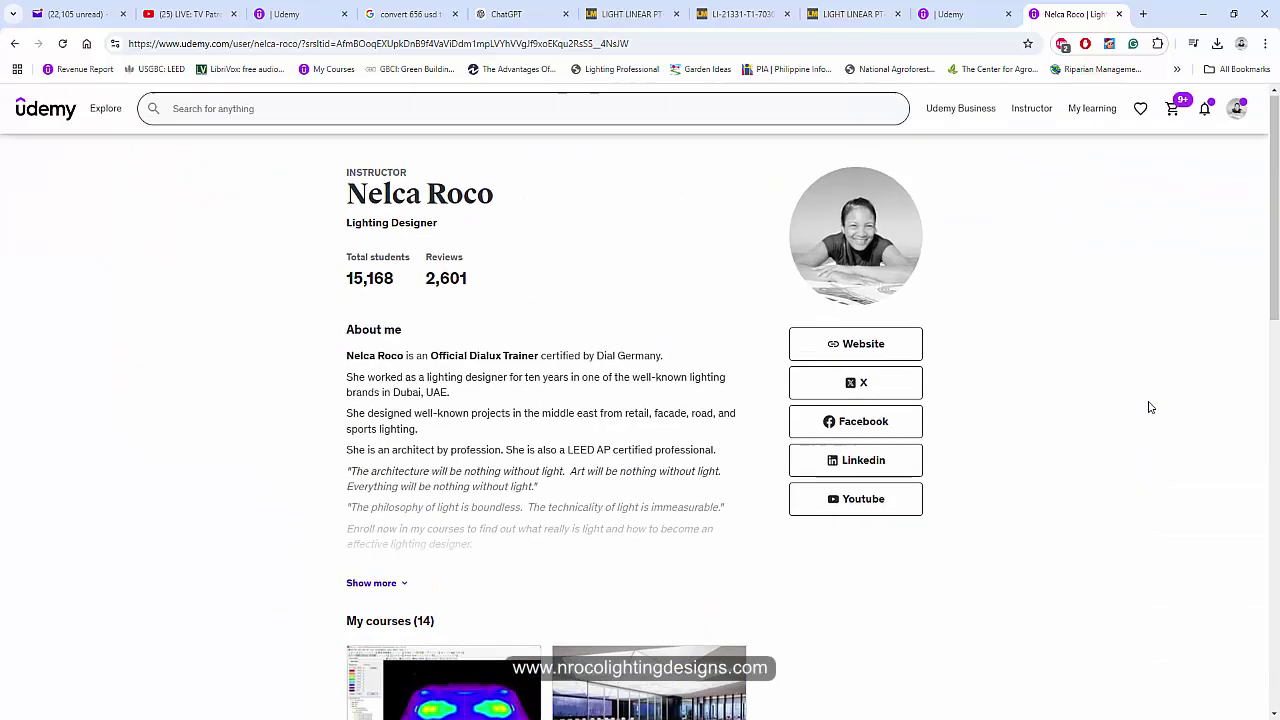
{"action": "scroll", "coordinate": [1047, 420], "scroll_direction": "down", "scroll_amount": 2}
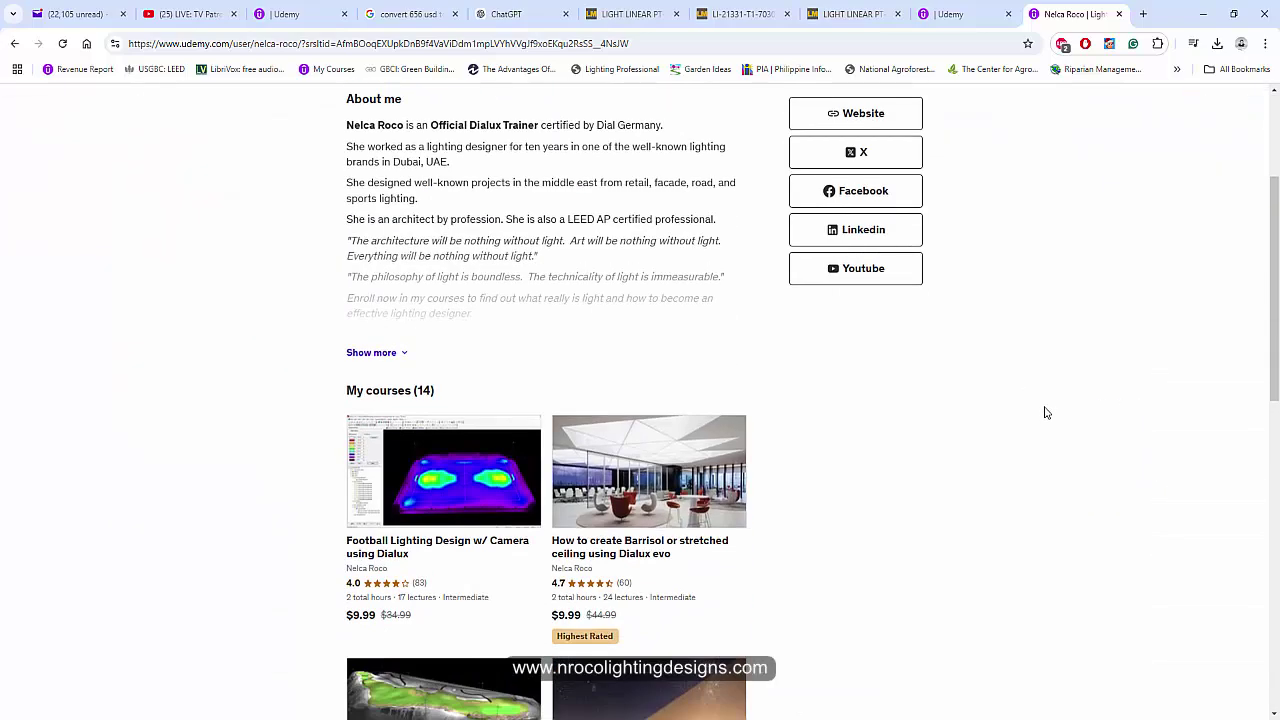
{"action": "scroll", "coordinate": [1046, 413], "scroll_direction": "up", "scroll_amount": 2}
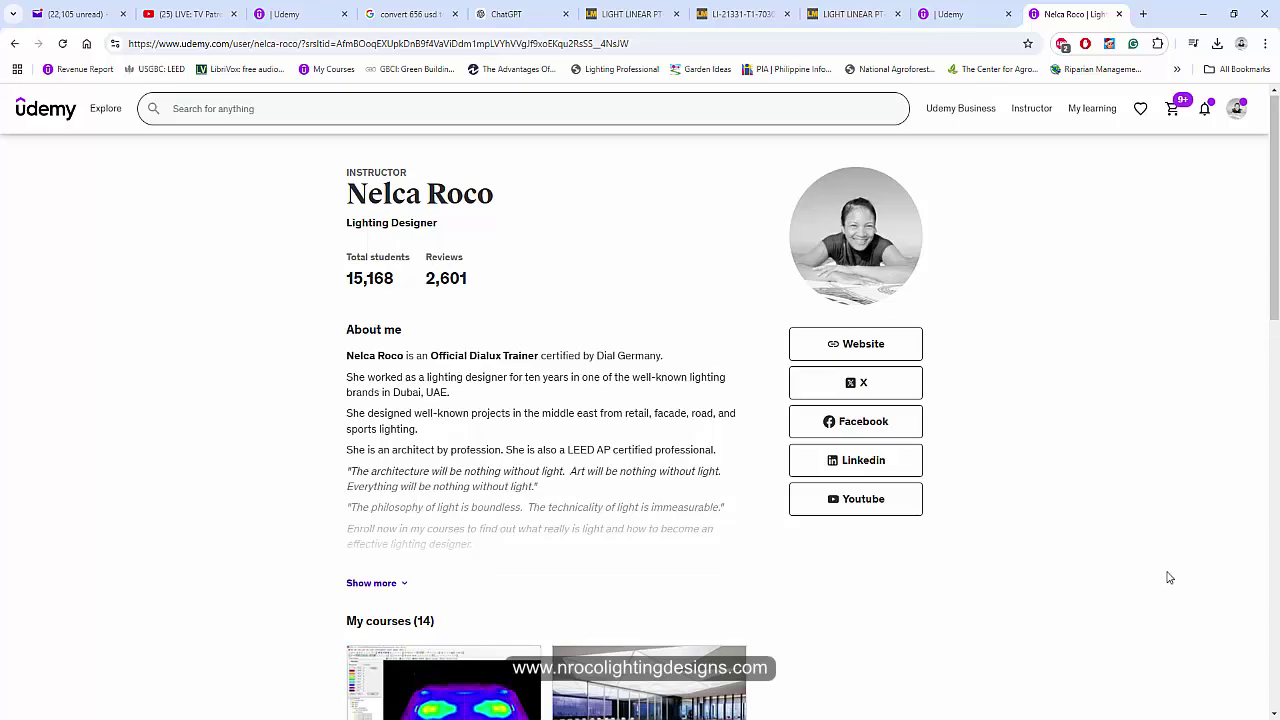